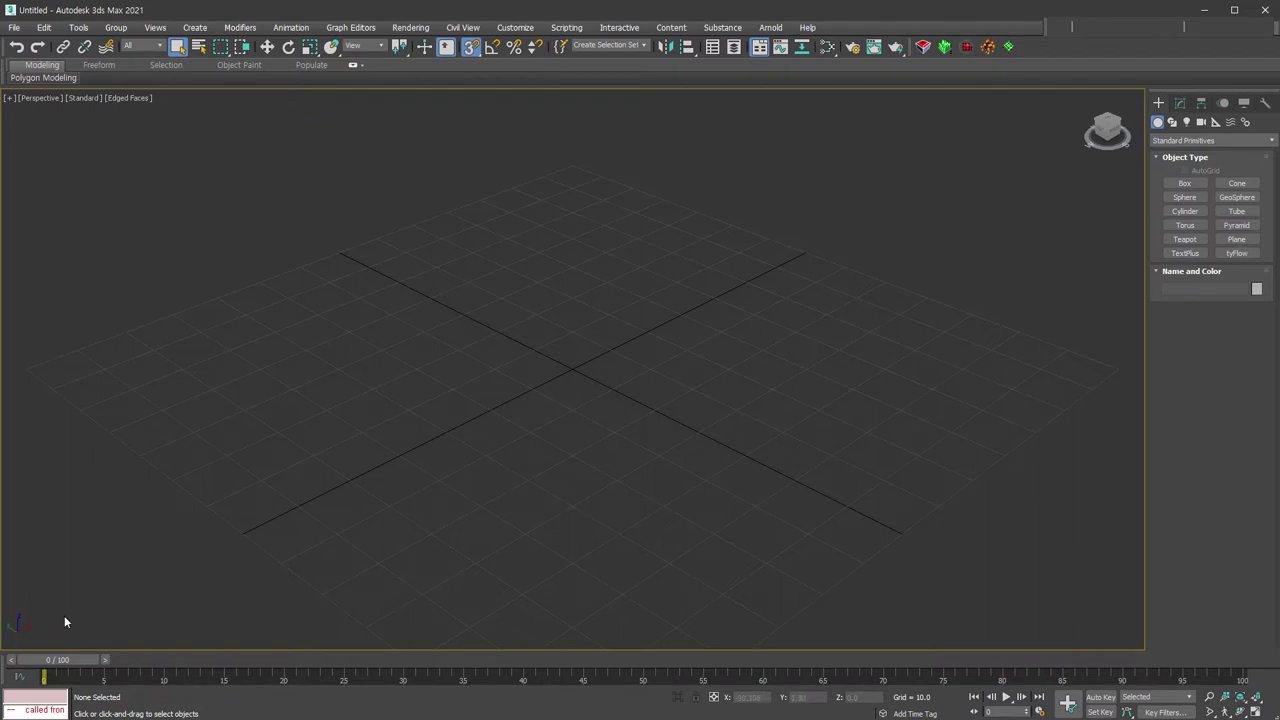
- Create Box001 at the centre of the perspective grid and switch to Select and Move (W)
click(1185, 183)
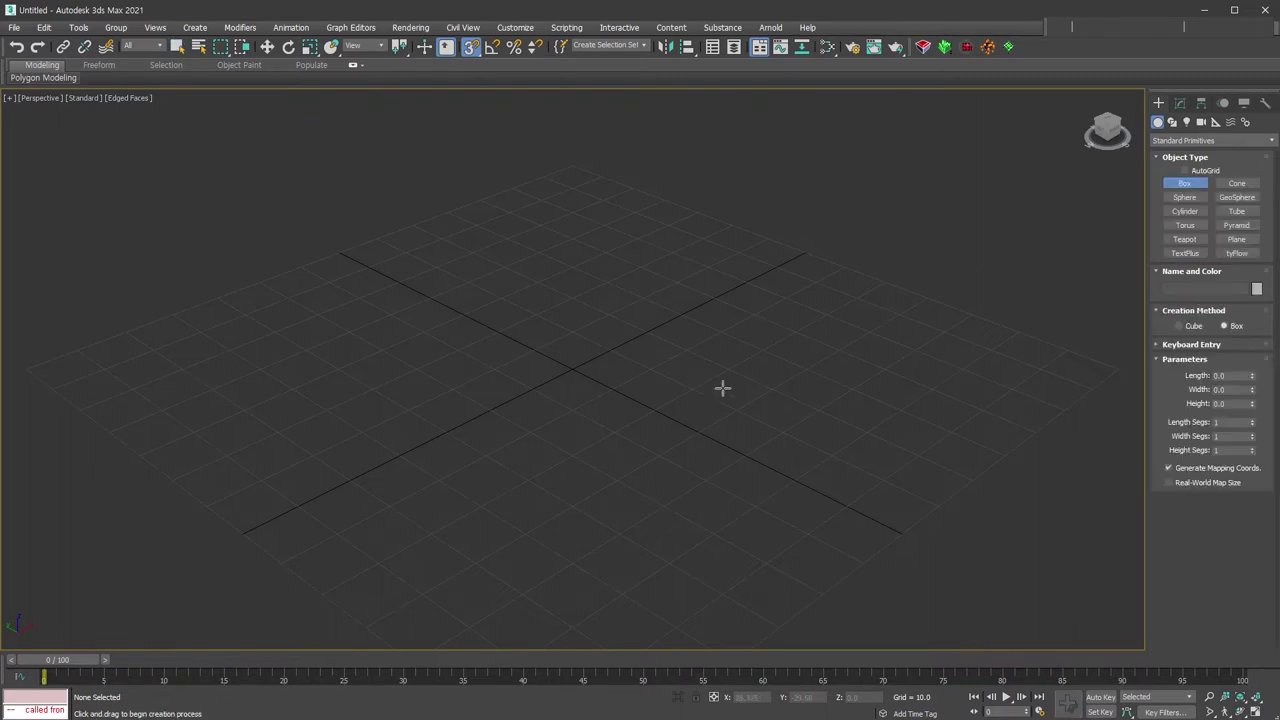
drag(634, 337, 617, 500)
click(617, 394)
right_click(797, 486)
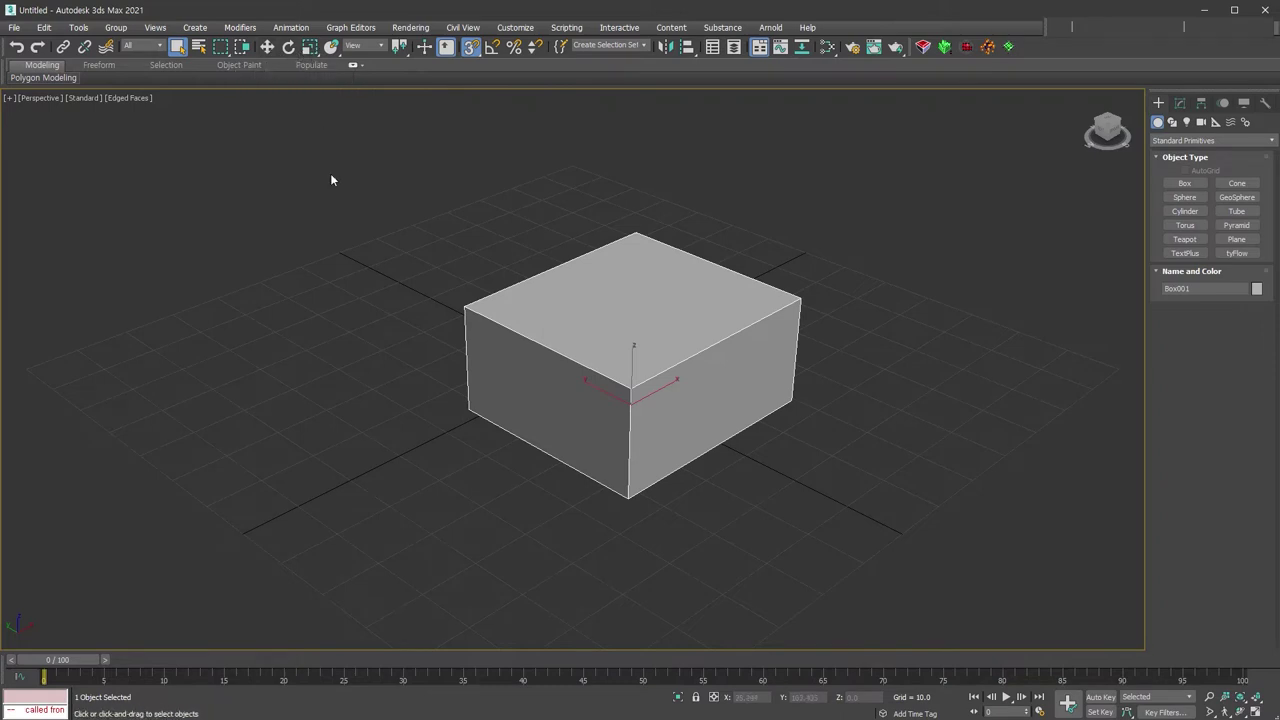
key(w)
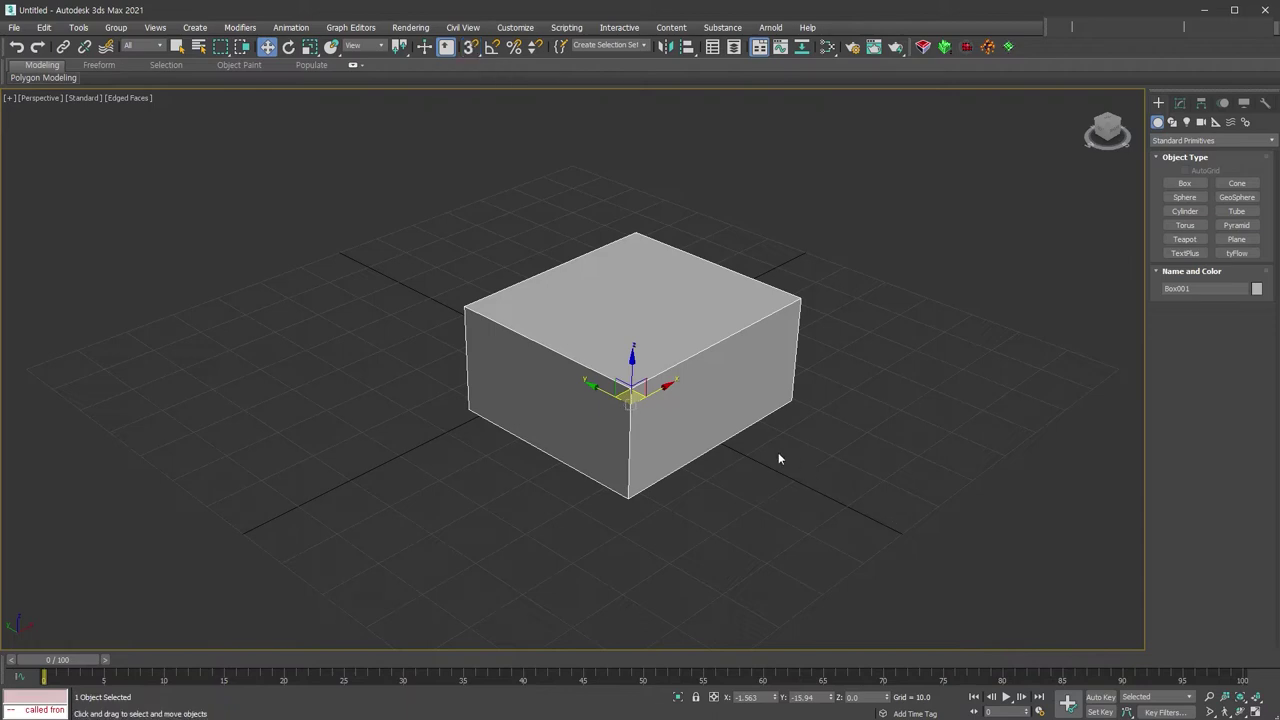
- Drag the box away and back, resize the gizmo with - and =, then hide it with X
mouse_move(666, 388)
mouse_down()
mouse_move(754, 359)
mouse_move(634, 420)
mouse_move(473, 312)
mouse_move(689, 428)
mouse_up()
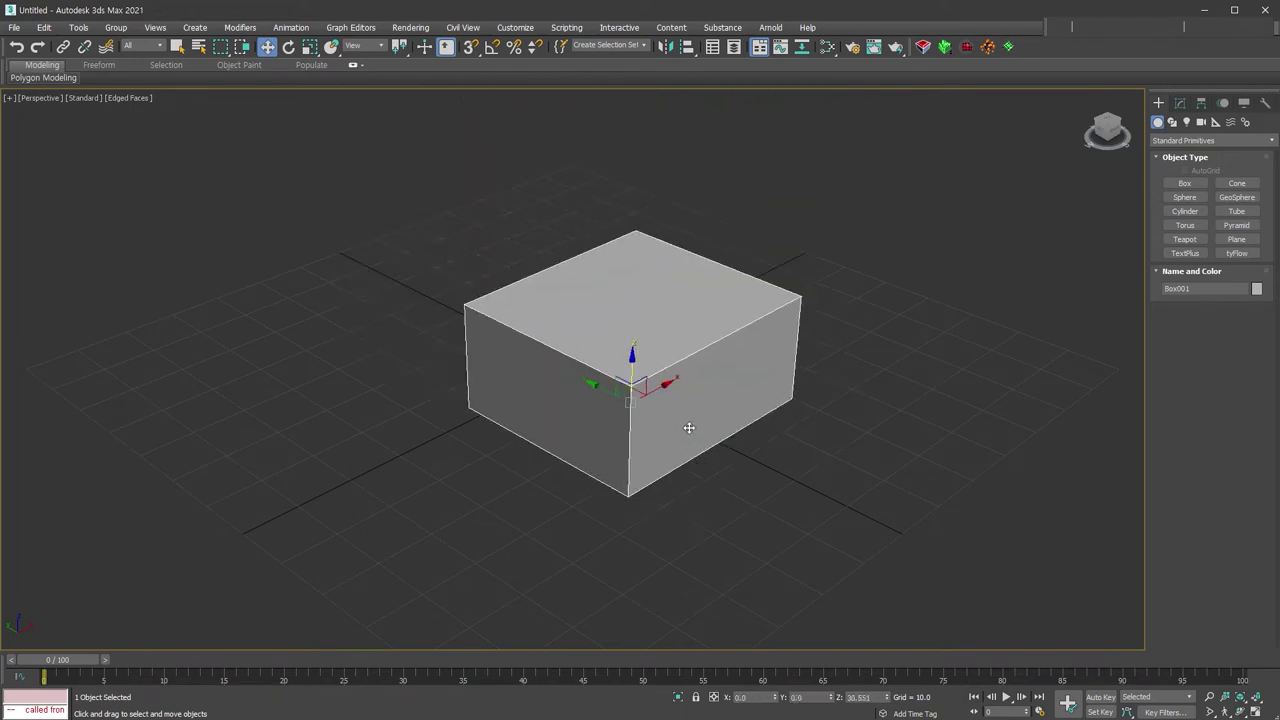
drag(689, 428, 690, 431)
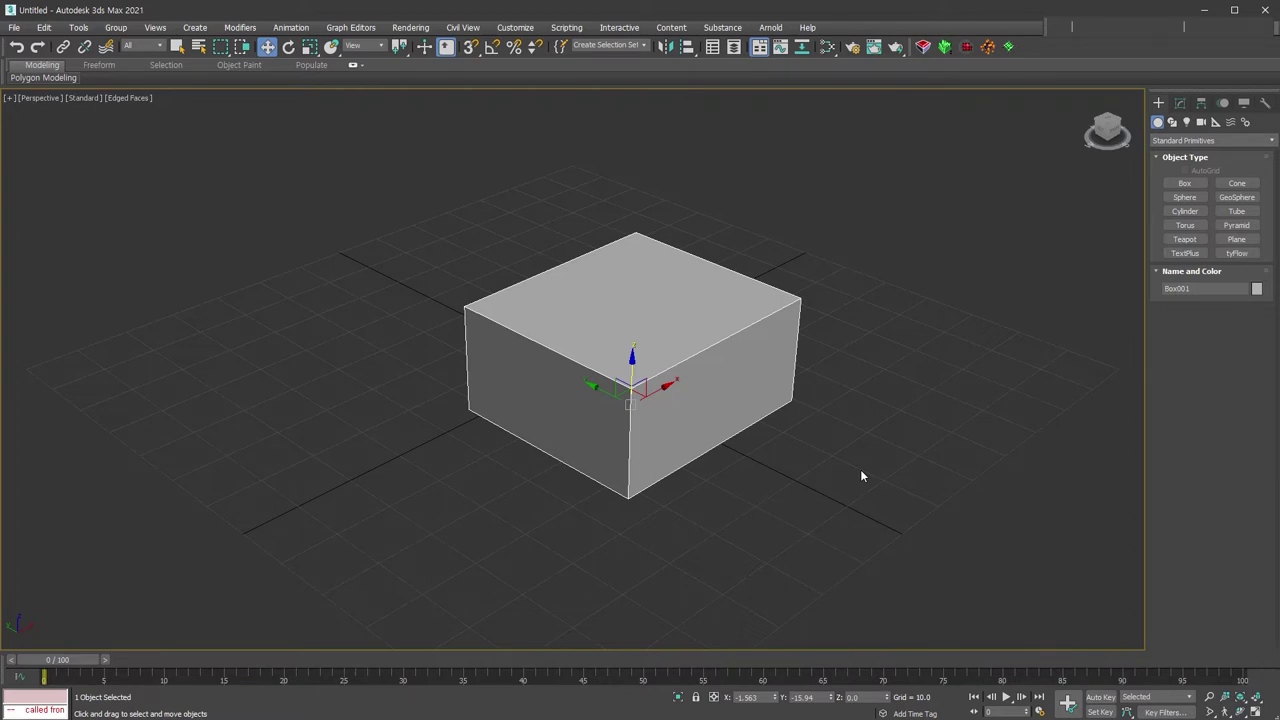
key(minus)
key(minus)
key(equal)
key(equal)
key(equal)
key(equal)
key(equal)
key(equal)
key(minus)
key(minus)
key(minus)
key(equal)
key(x)
key(x)
key(x)
key(x)
- Switch the box to Rotate from the quad menu and try a free rotation
right_click(670, 358)
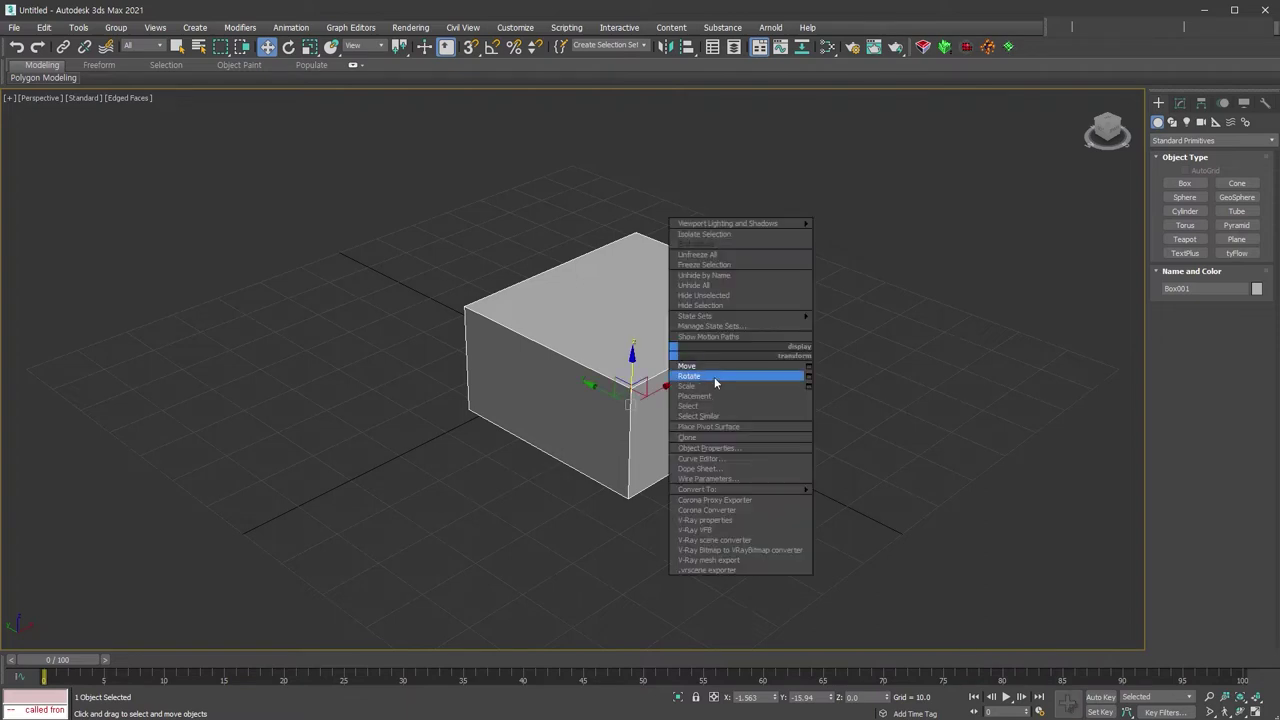
click(715, 376)
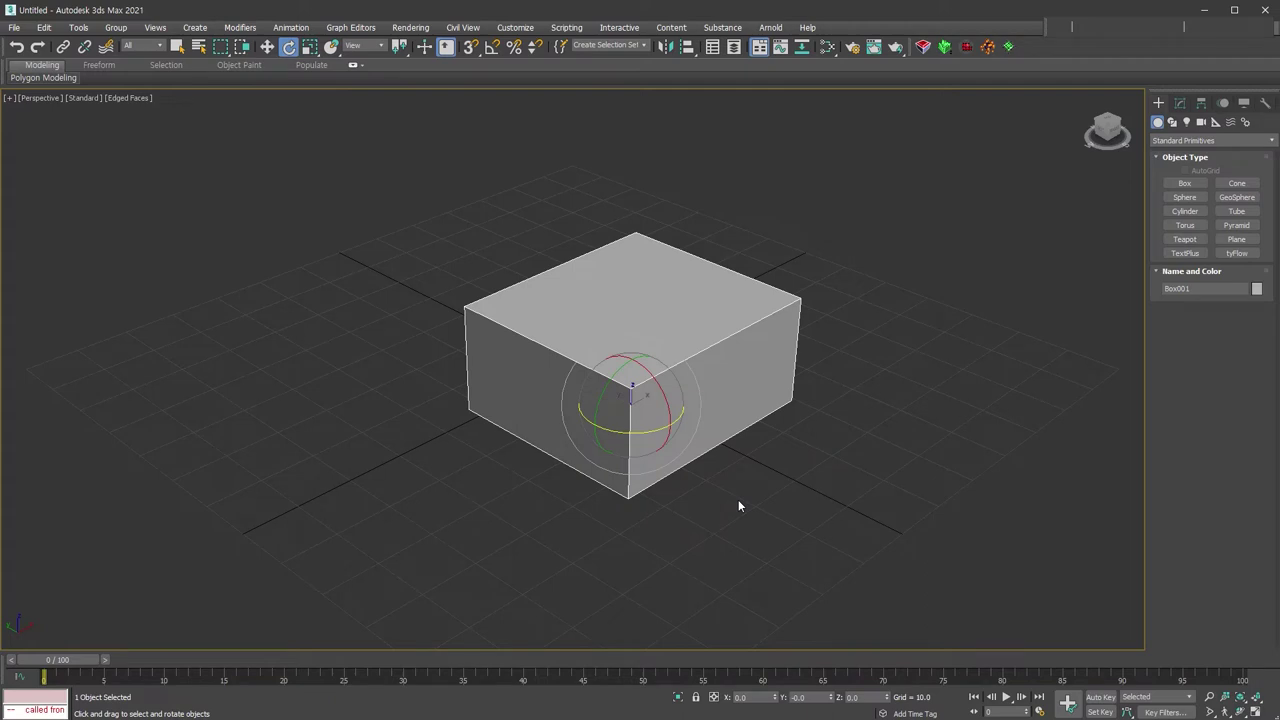
click(818, 487)
click(750, 397)
drag(600, 392, 670, 413)
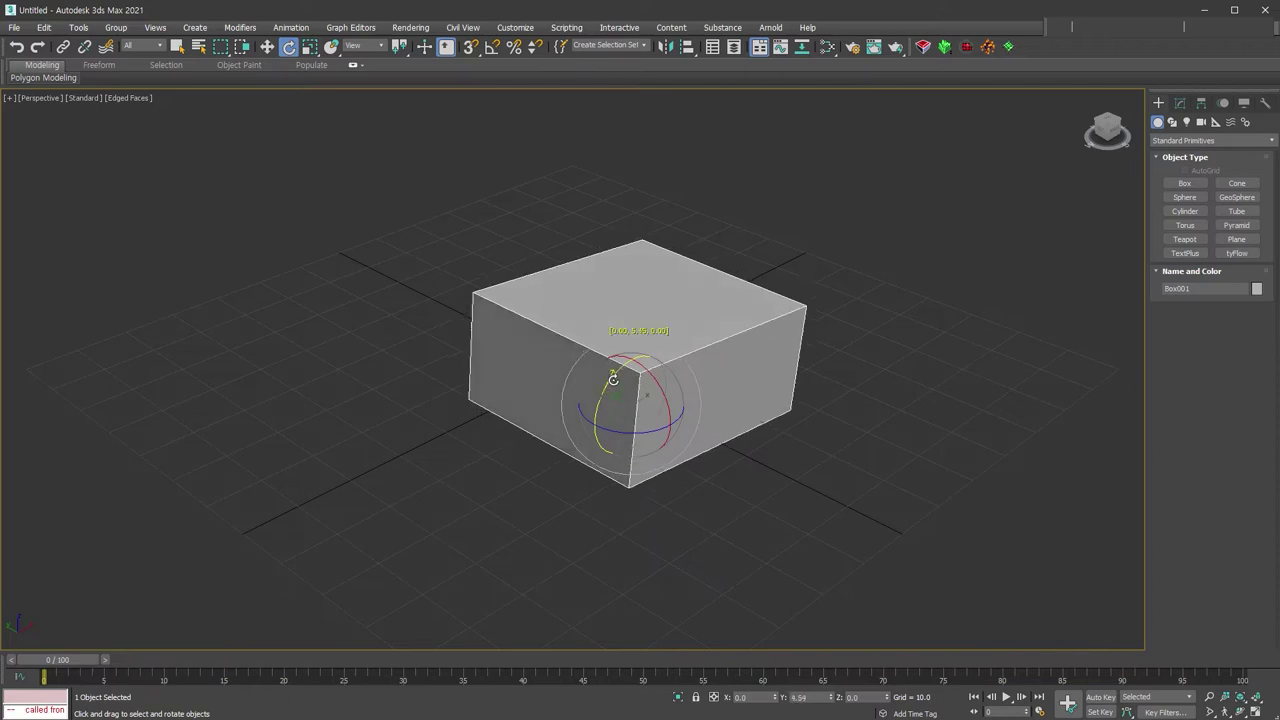
- Turn on Angle Snap and rotate the box -90° about its Z axis
click(491, 46)
drag(650, 440, 597, 435)
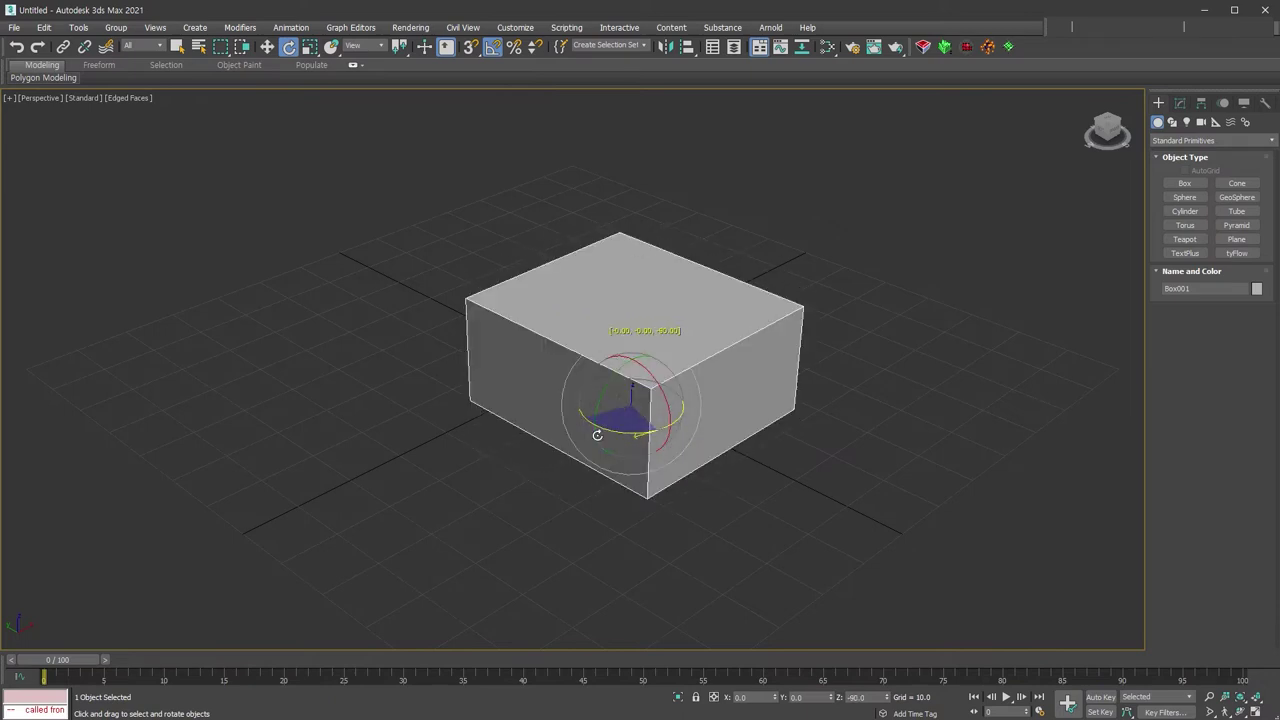
right_click(722, 456)
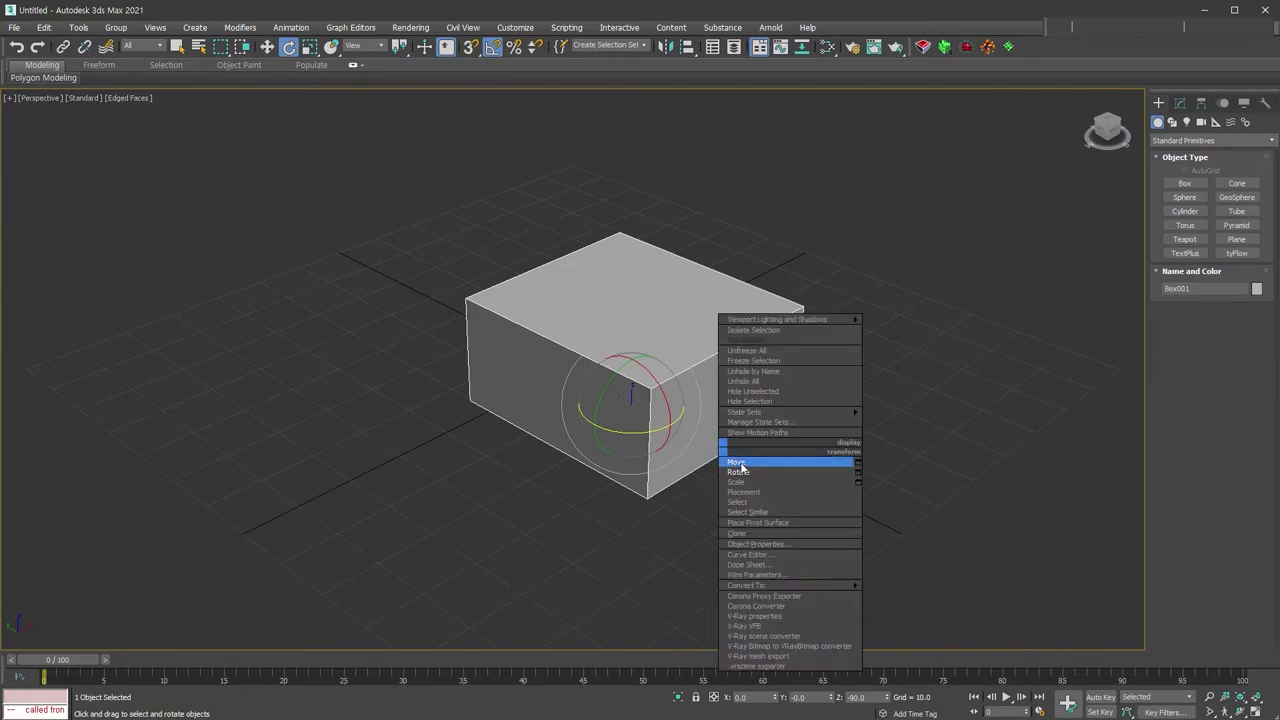
- Switch the box's transform tool from Rotate back to Move via the quad menu
click(740, 463)
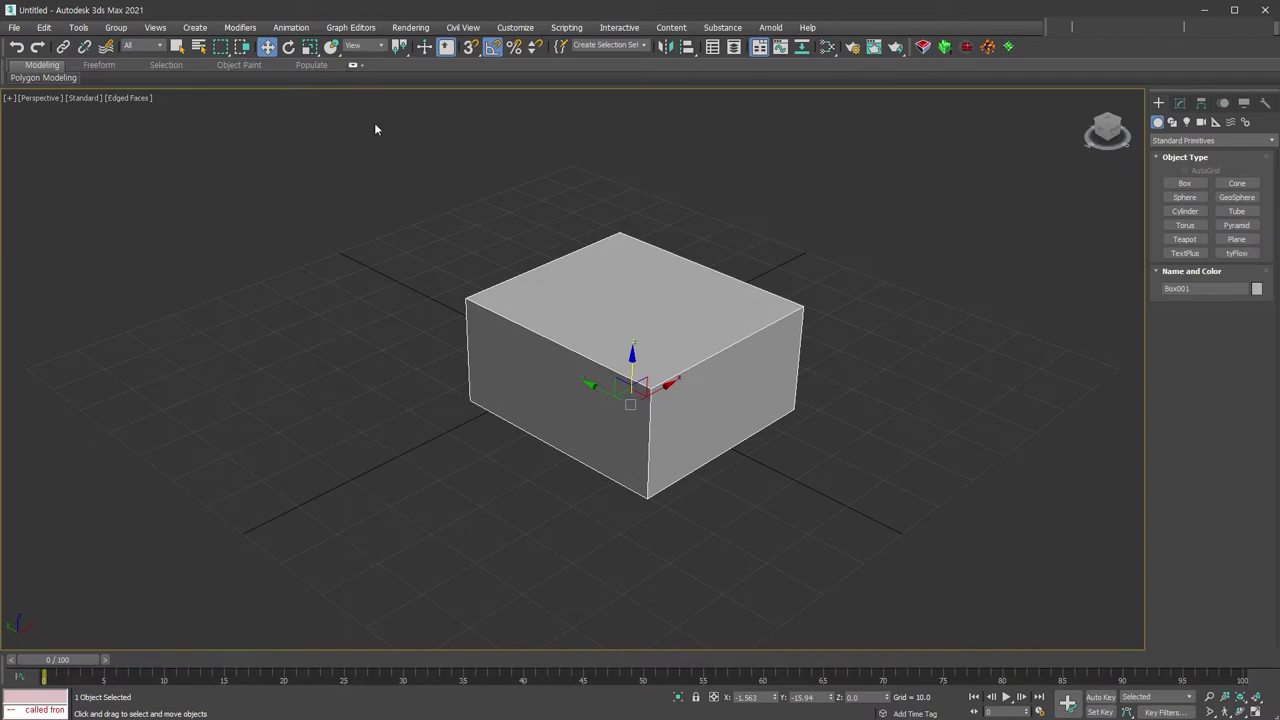
- Set the reference coordinate system to Local and switch the box to Rotate
click(380, 46)
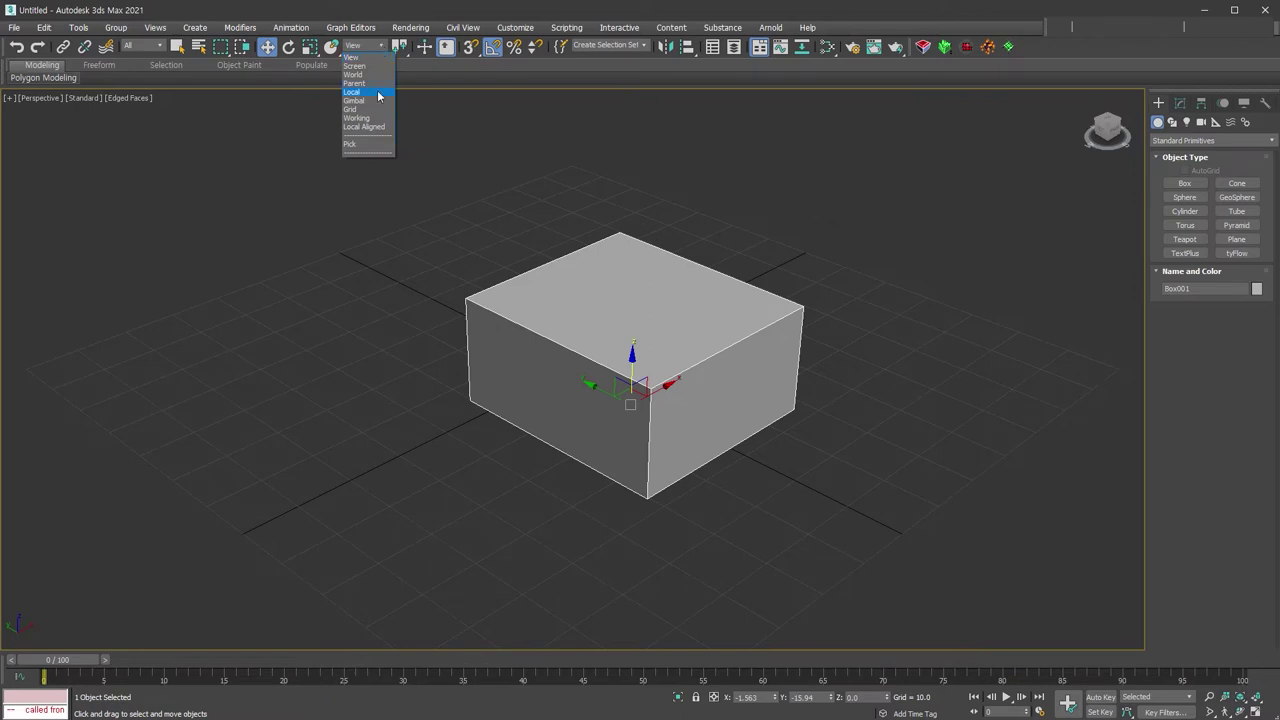
click(378, 93)
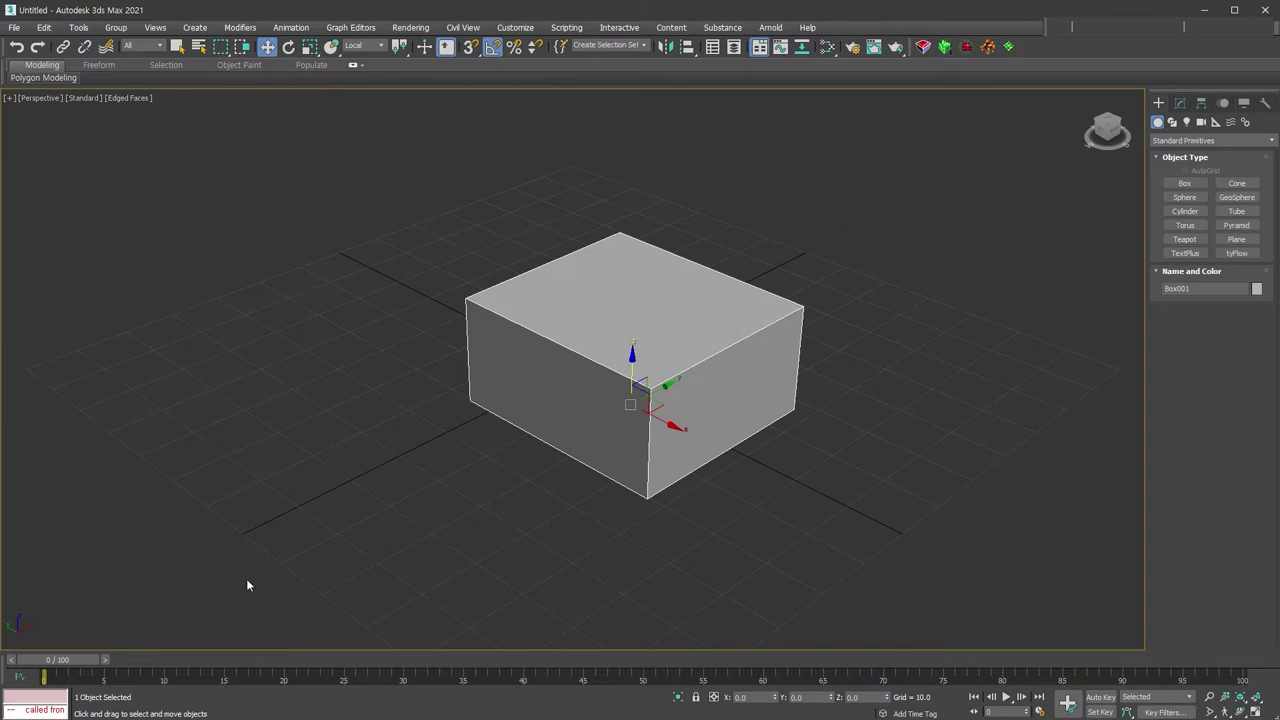
right_click(552, 382)
click(566, 412)
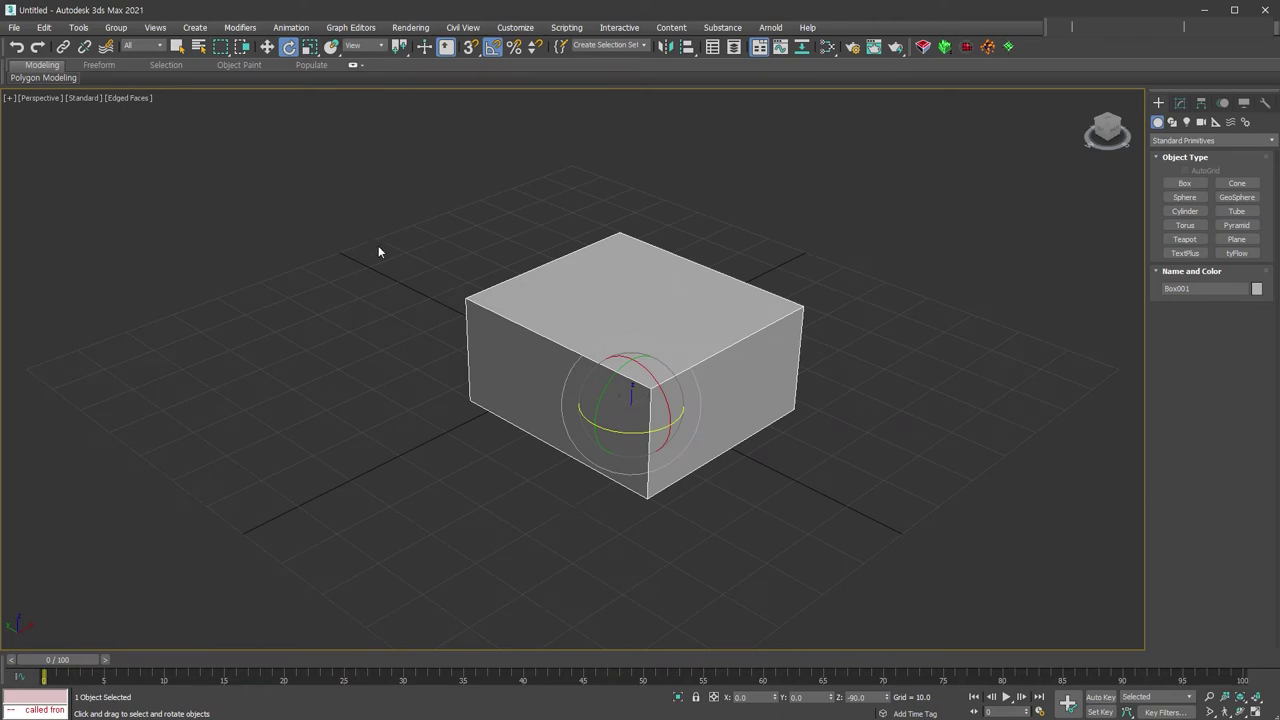
- Rotate the box about its Local Z back to its original orientation, then return to Move
click(372, 50)
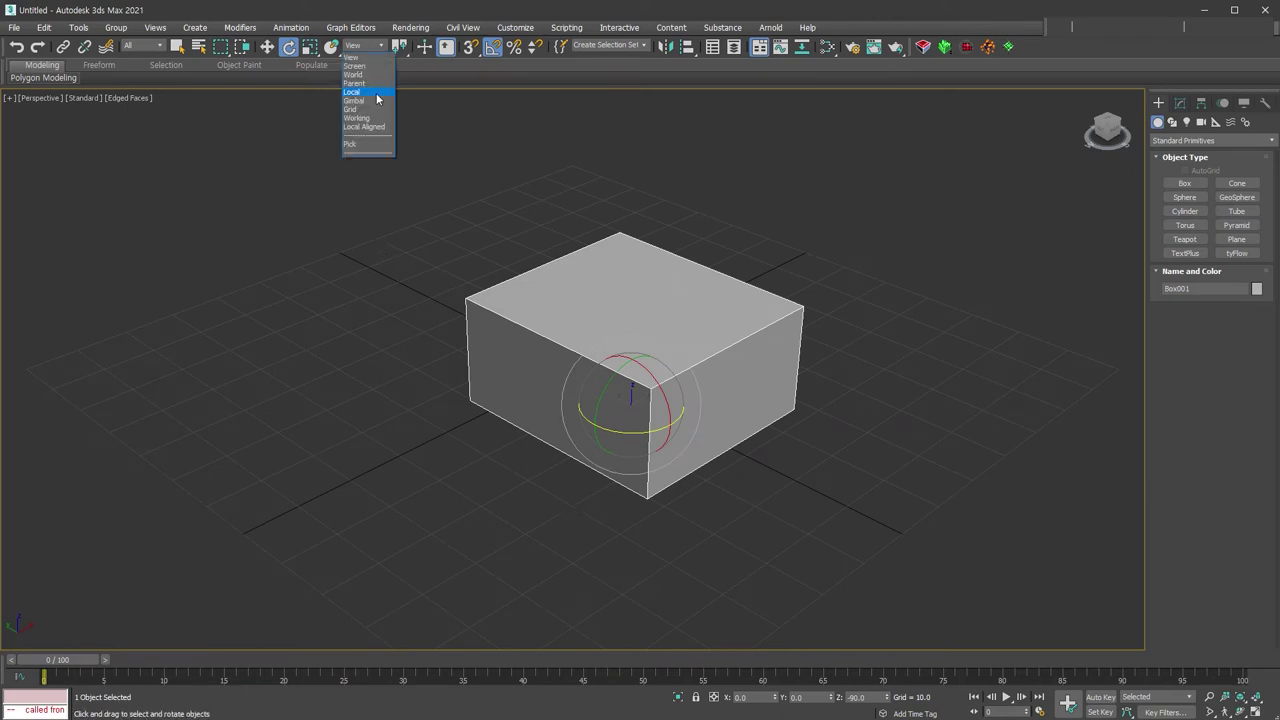
click(377, 93)
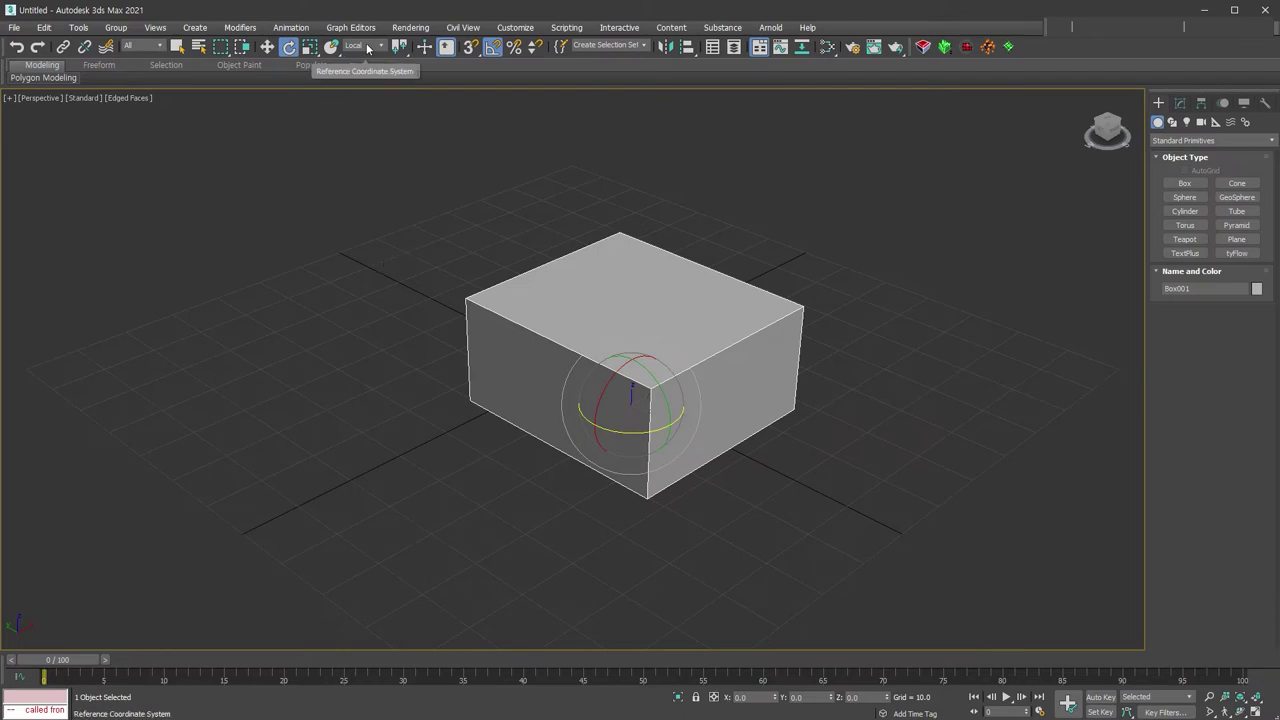
drag(620, 432, 678, 416)
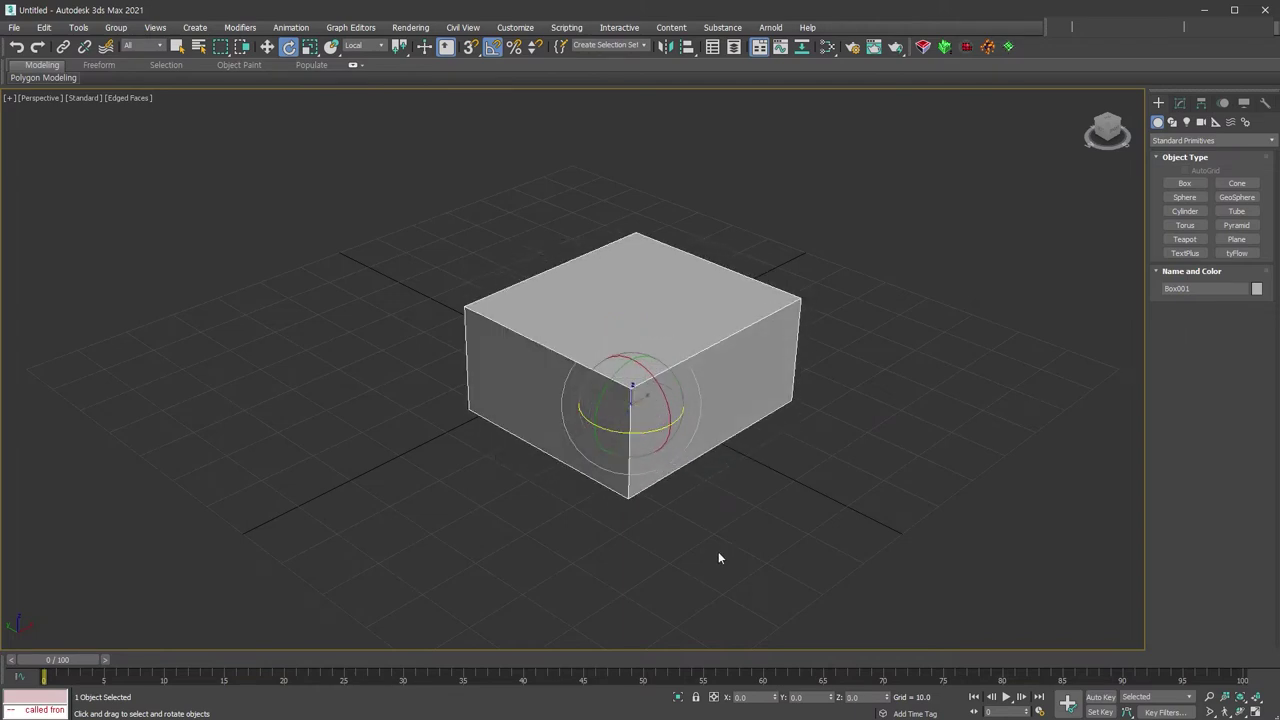
right_click(686, 497)
click(707, 500)
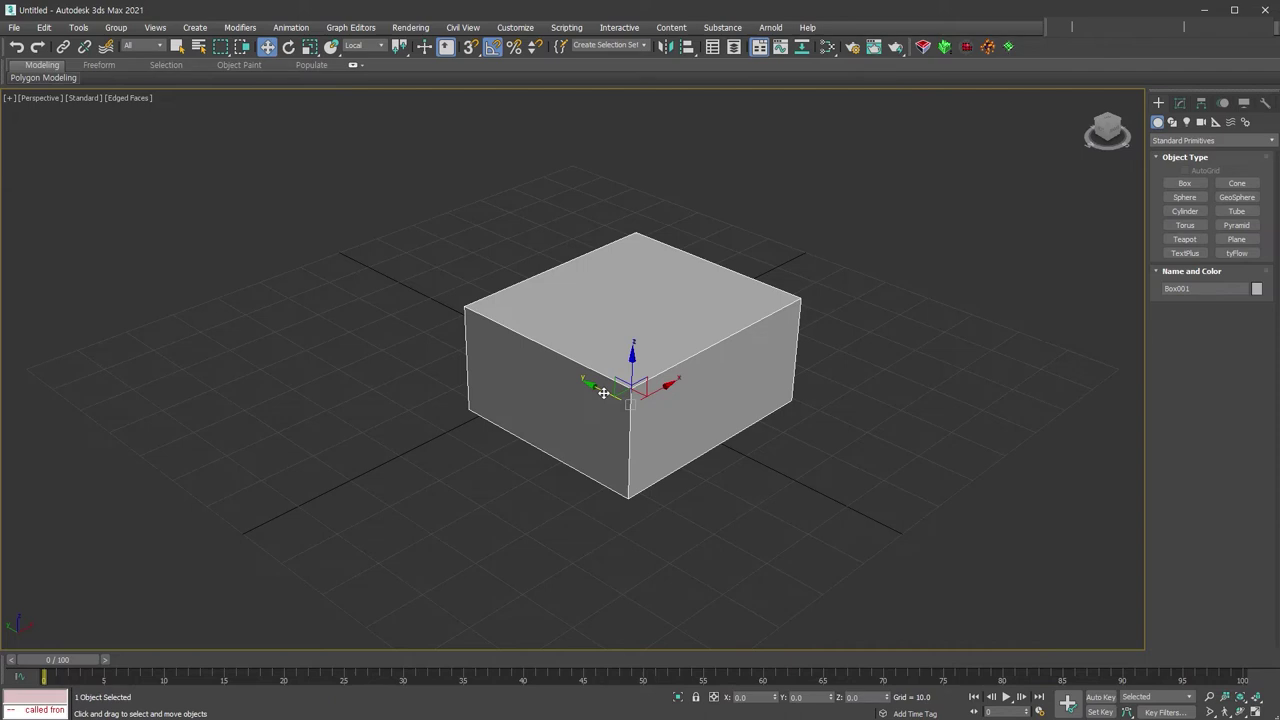
click(366, 47)
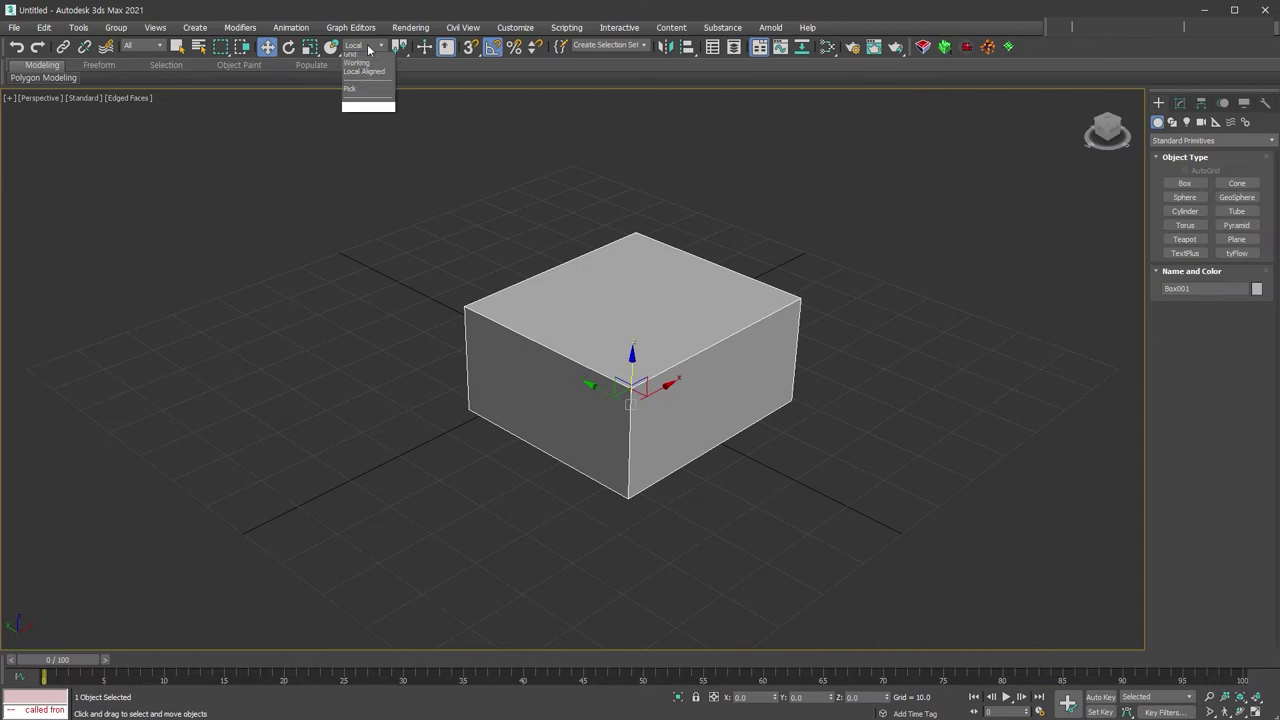
click(366, 62)
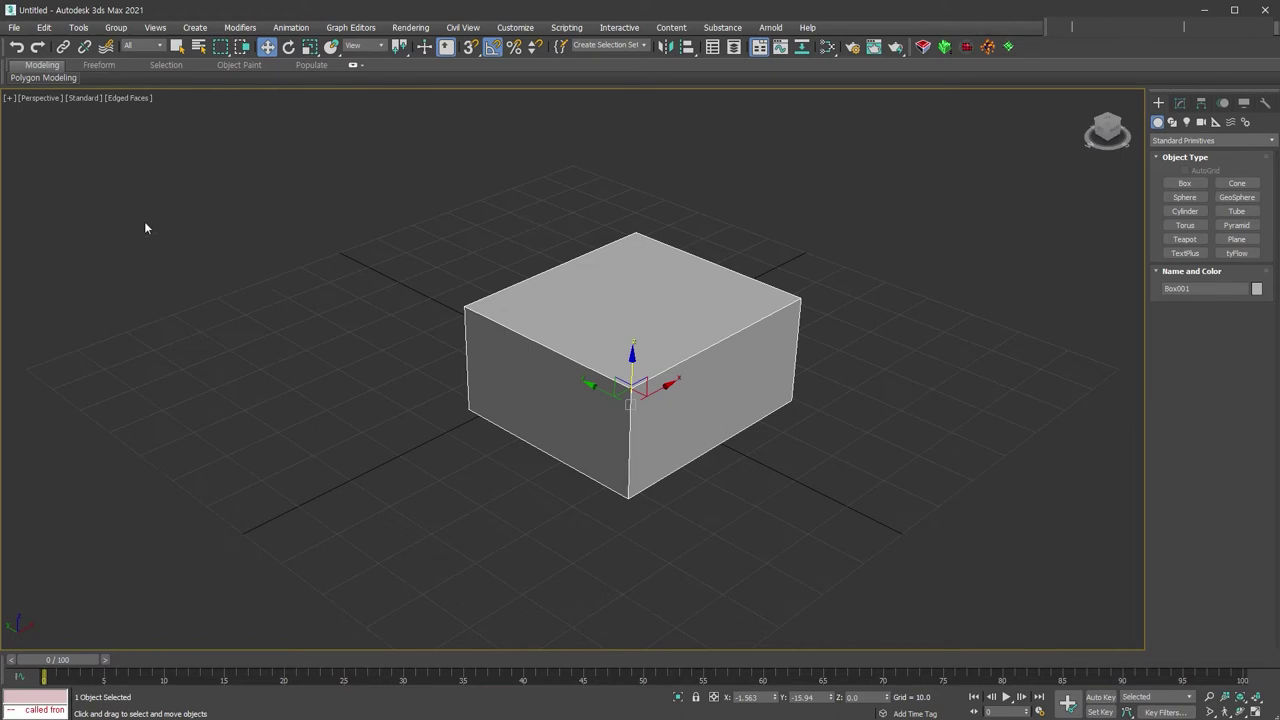
click(155, 27)
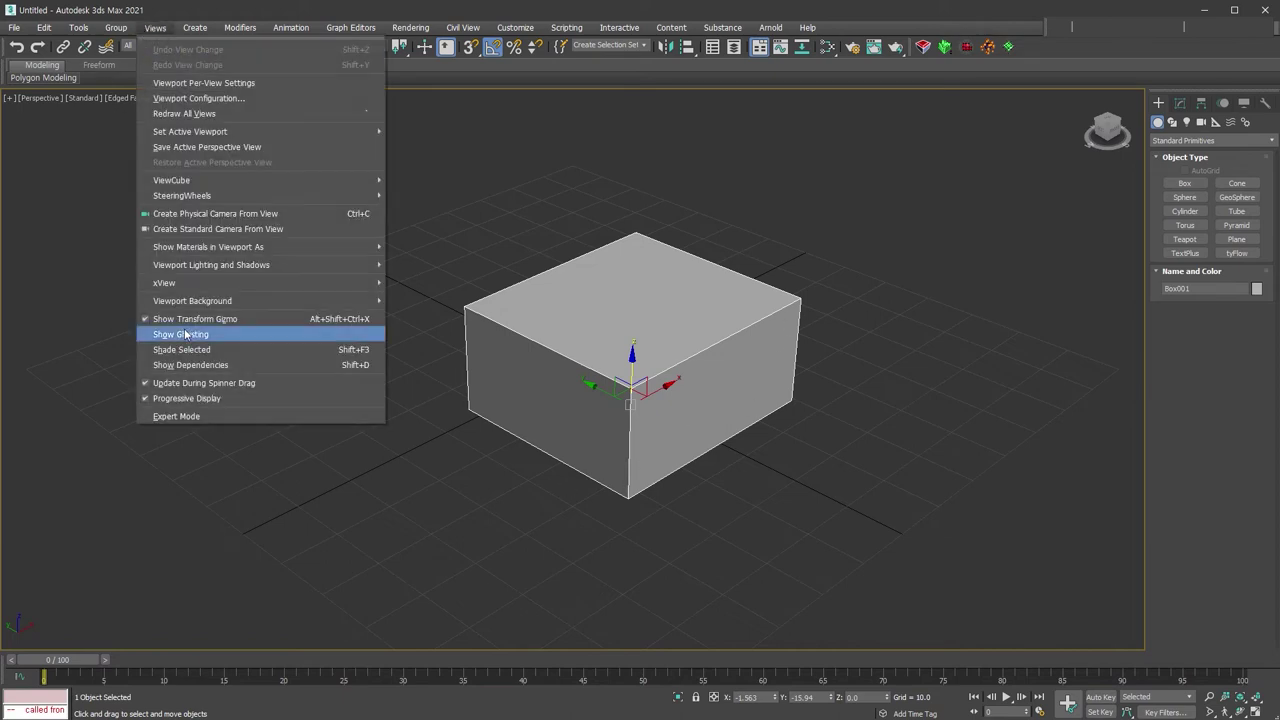
click(280, 319)
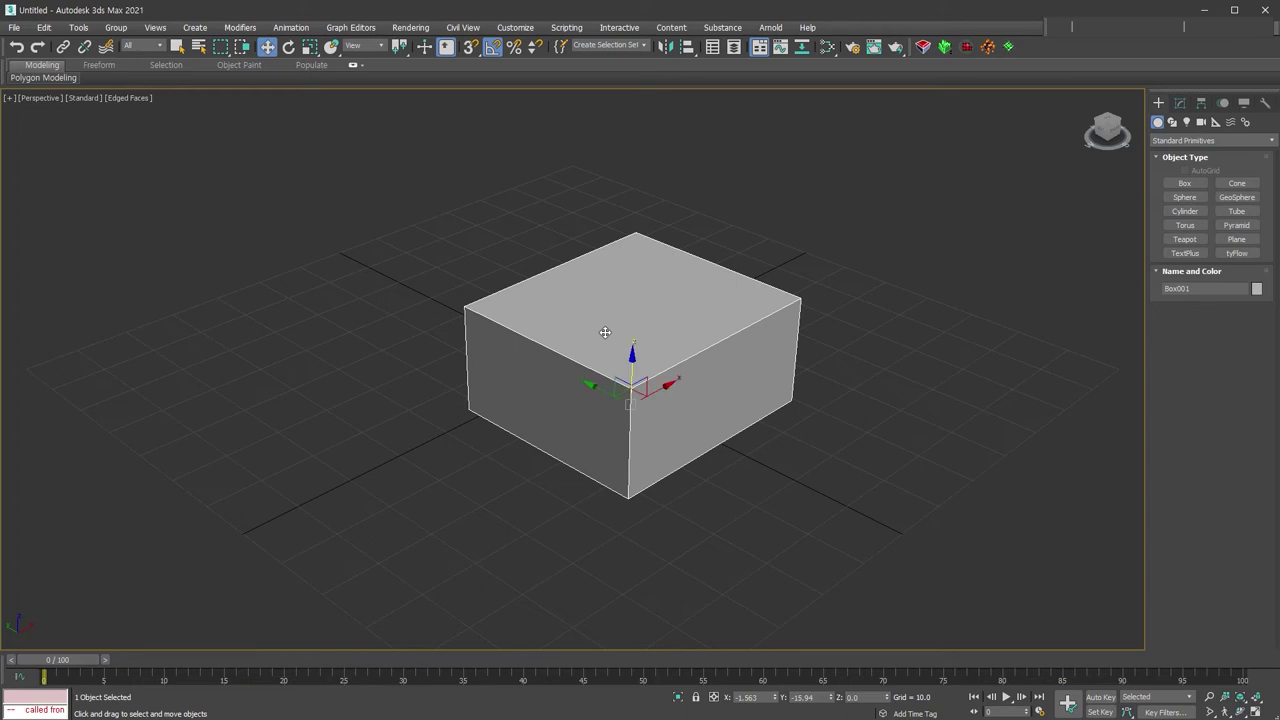
- Hide the gizmo, orbit the view, and undo a trial move of the box
key(x)
key(x)
key(x)
key(x)
alt+middle_drag(572, 358, 686, 474)
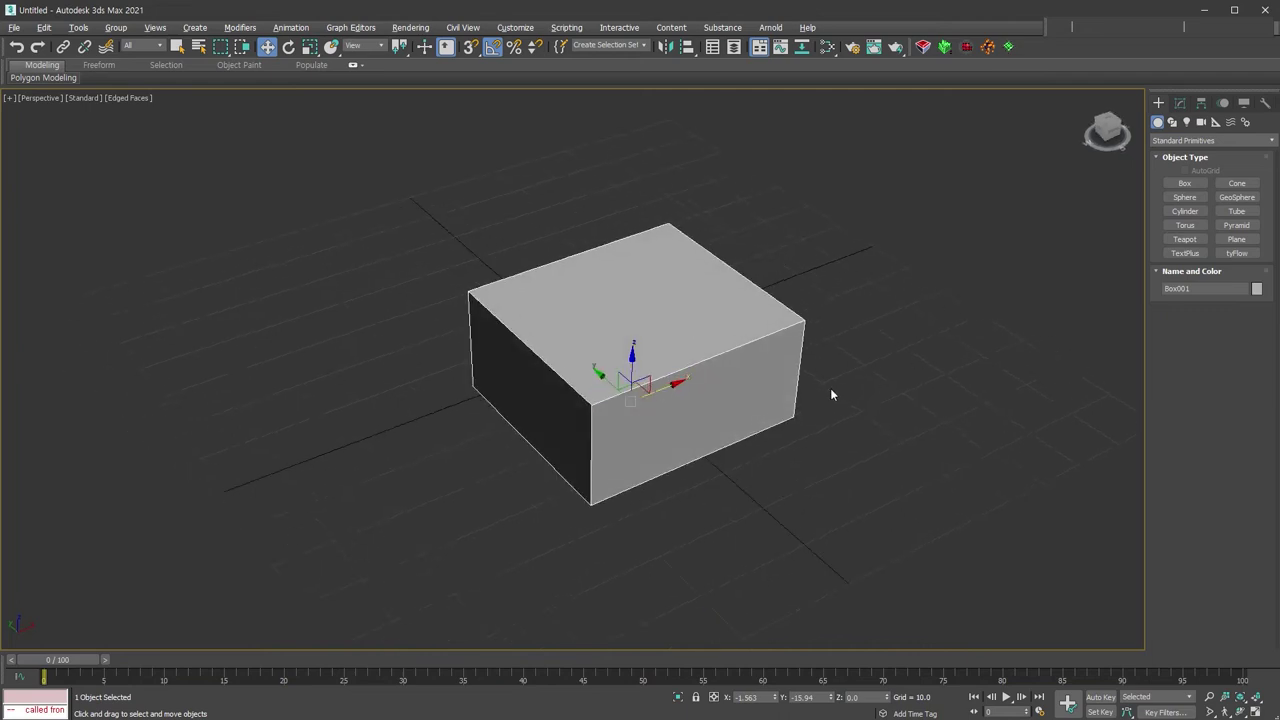
mouse_move(740, 400)
mouse_down()
mouse_move(840, 385)
mouse_move(786, 400)
mouse_move(932, 303)
mouse_up()
key(ctrl+z)
key(ctrl+z)
- Drag the box out and back to the grid centre, then show the gizmo again
key(x)
drag(685, 438, 841, 370)
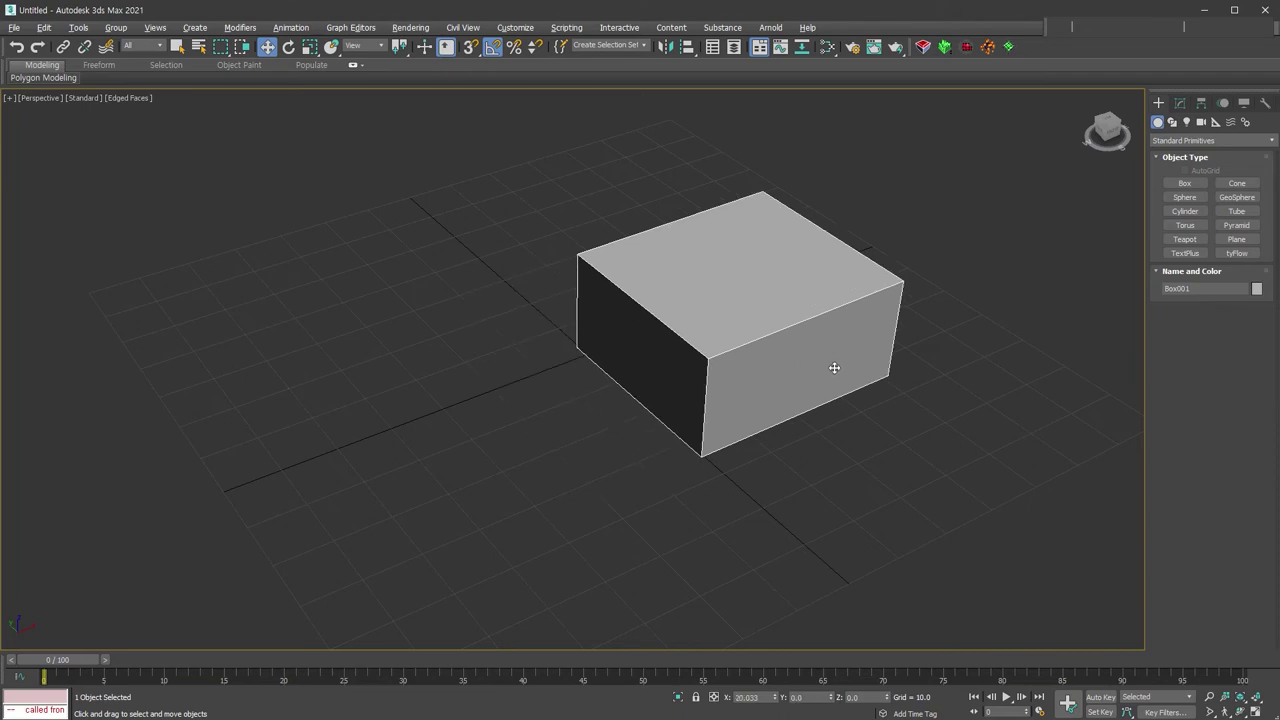
mouse_move(740, 267)
mouse_down()
mouse_move(714, 342)
mouse_move(651, 364)
mouse_up()
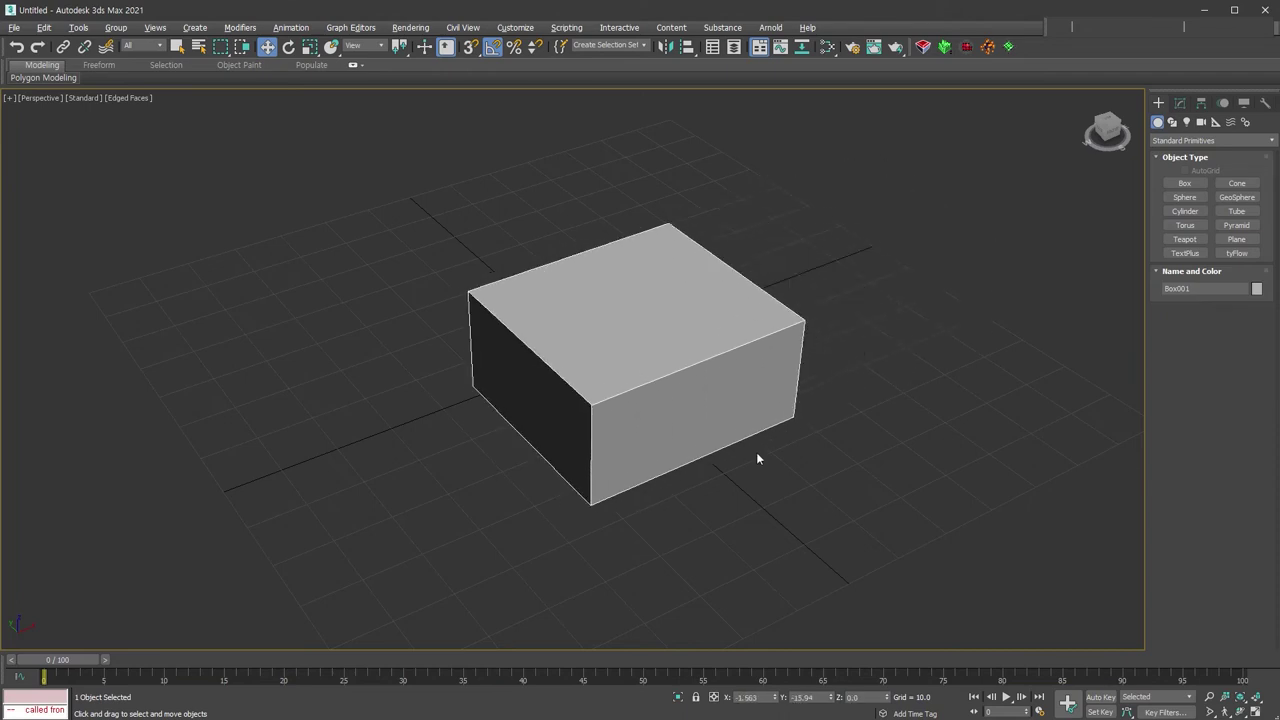
key(x)
click(155, 27)
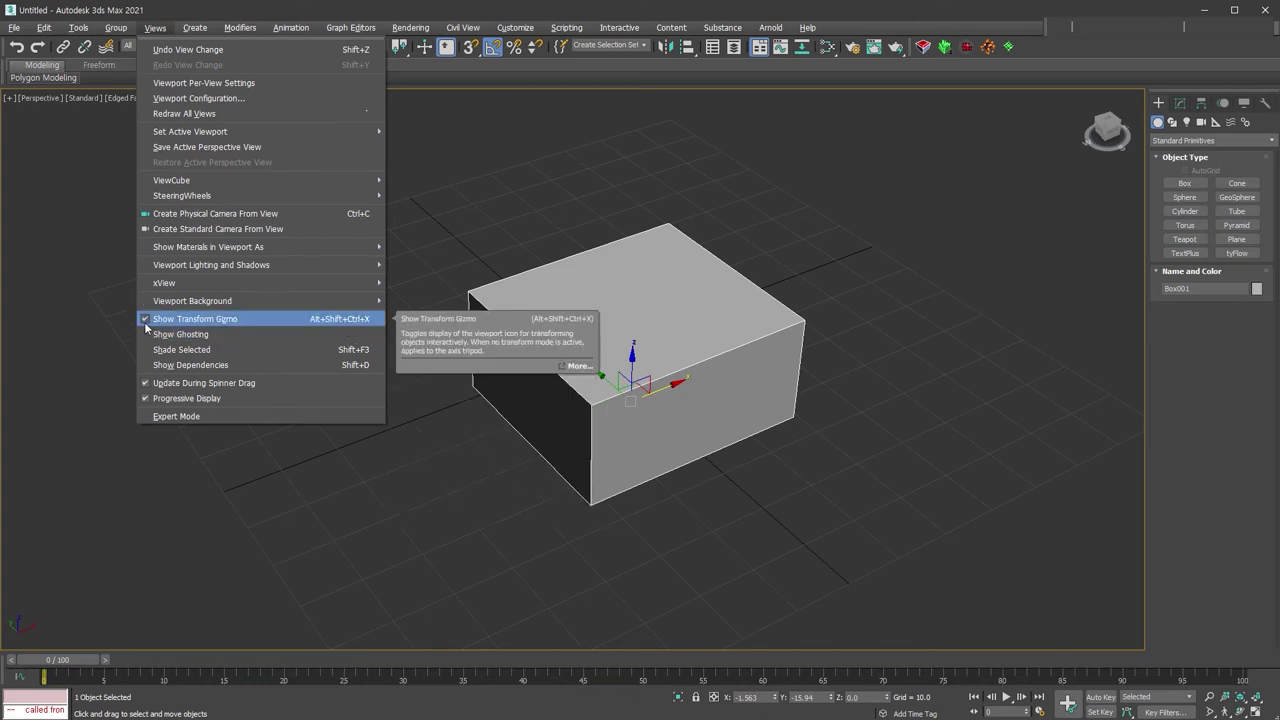
- Drag the box along its X axis to roughly X 15.299
click(569, 314)
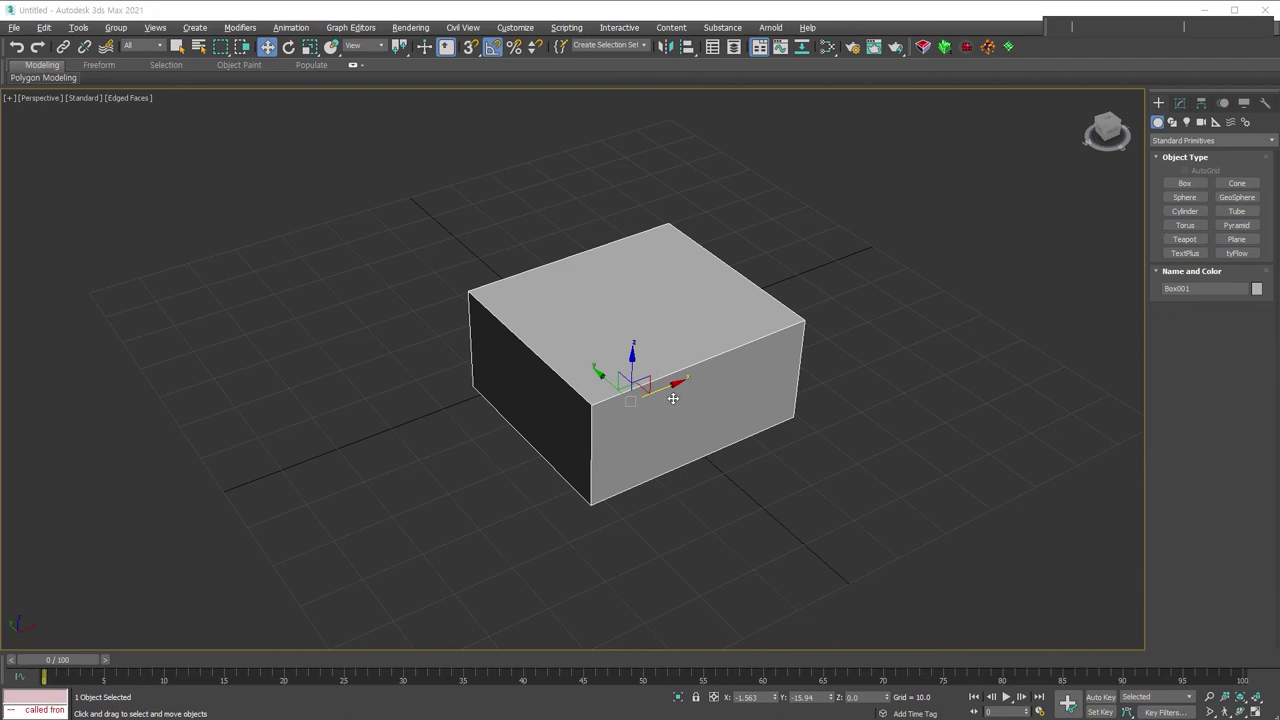
drag(665, 389, 738, 362)
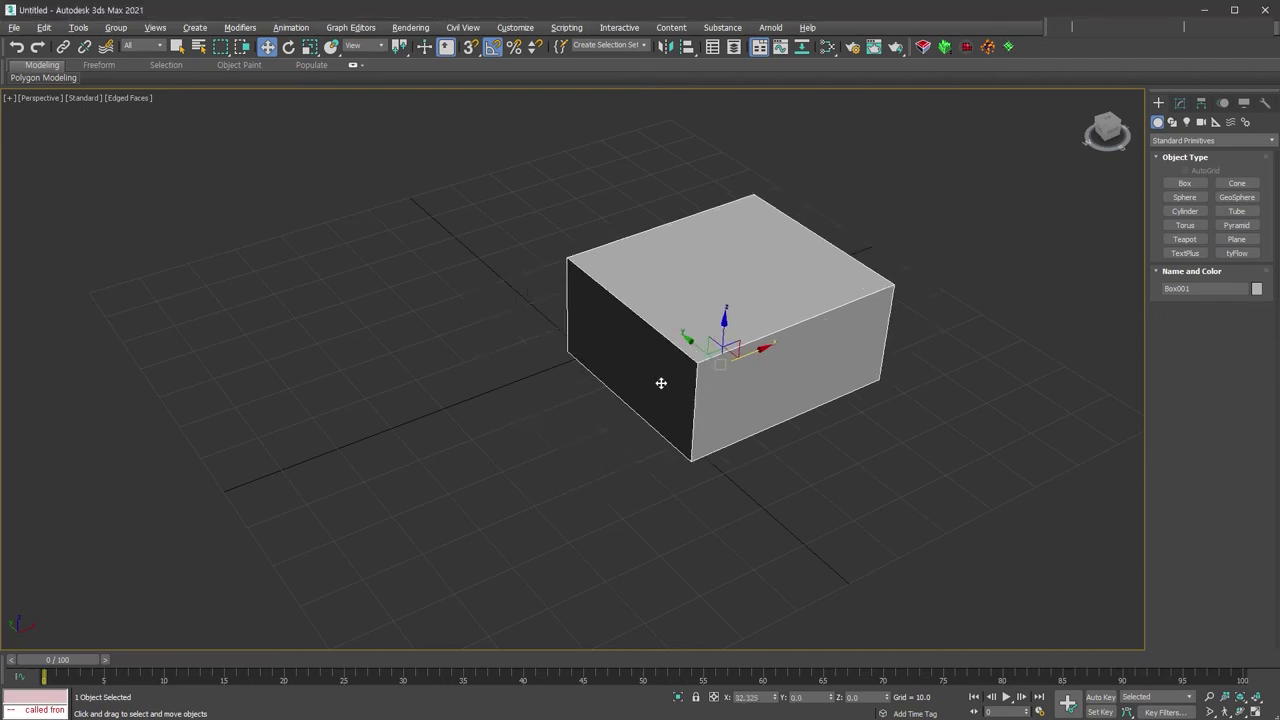
- Cancel the move and reset the X and Y status-bar coordinates to 0
right_click(738, 362)
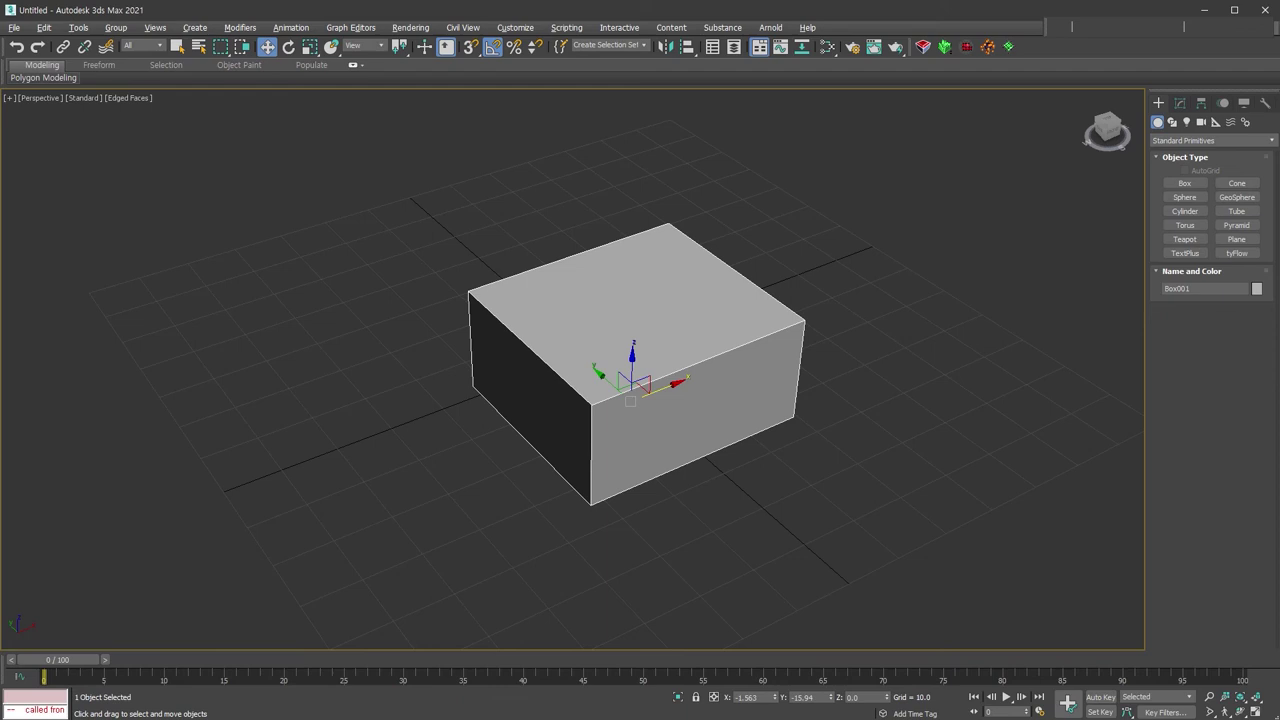
right_click(776, 697)
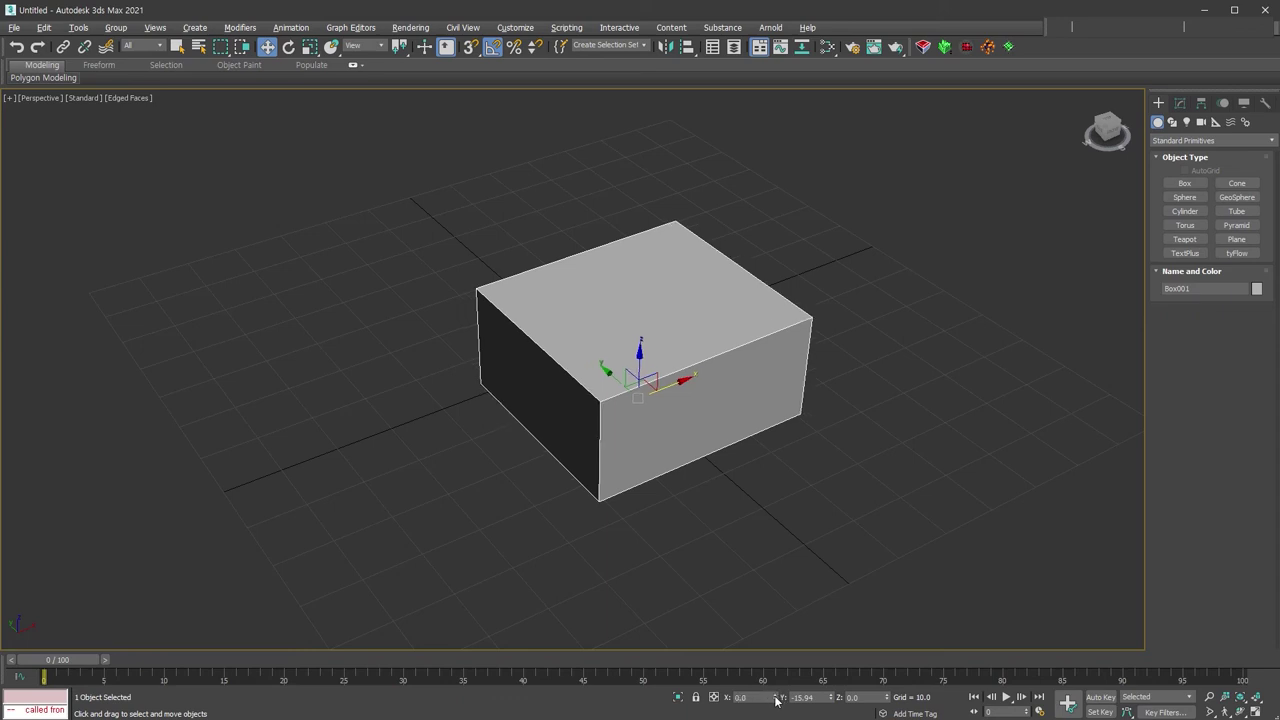
right_click(831, 699)
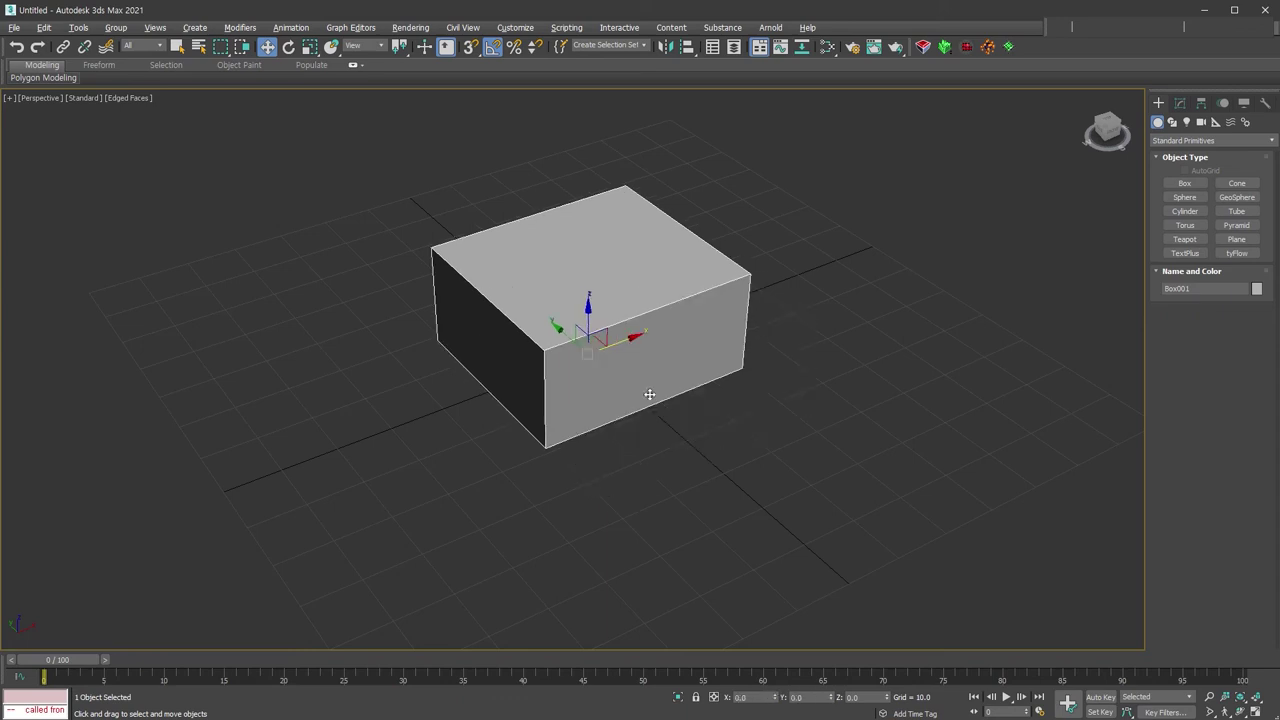
- Enter X positions 50, 100, then 50 again, and switch type-in to Offset mode
double_click(750, 697)
text(50)
key(Return)
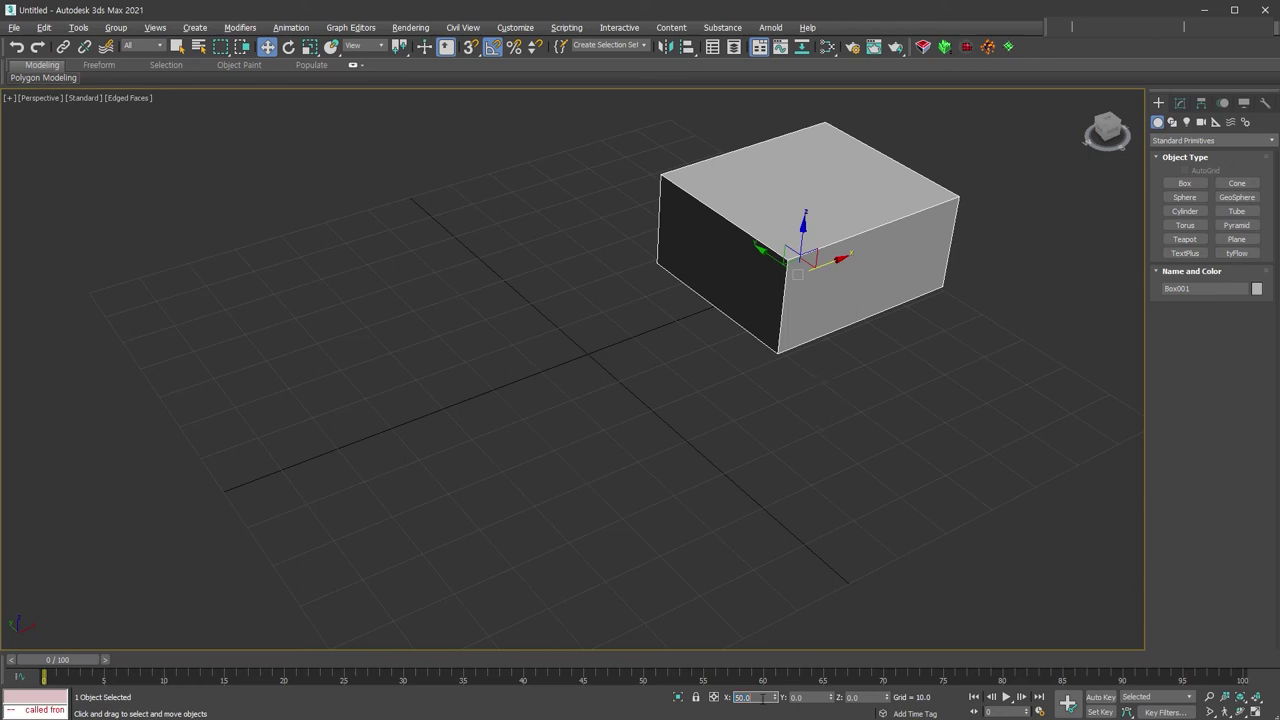
text(100)
key(Return)
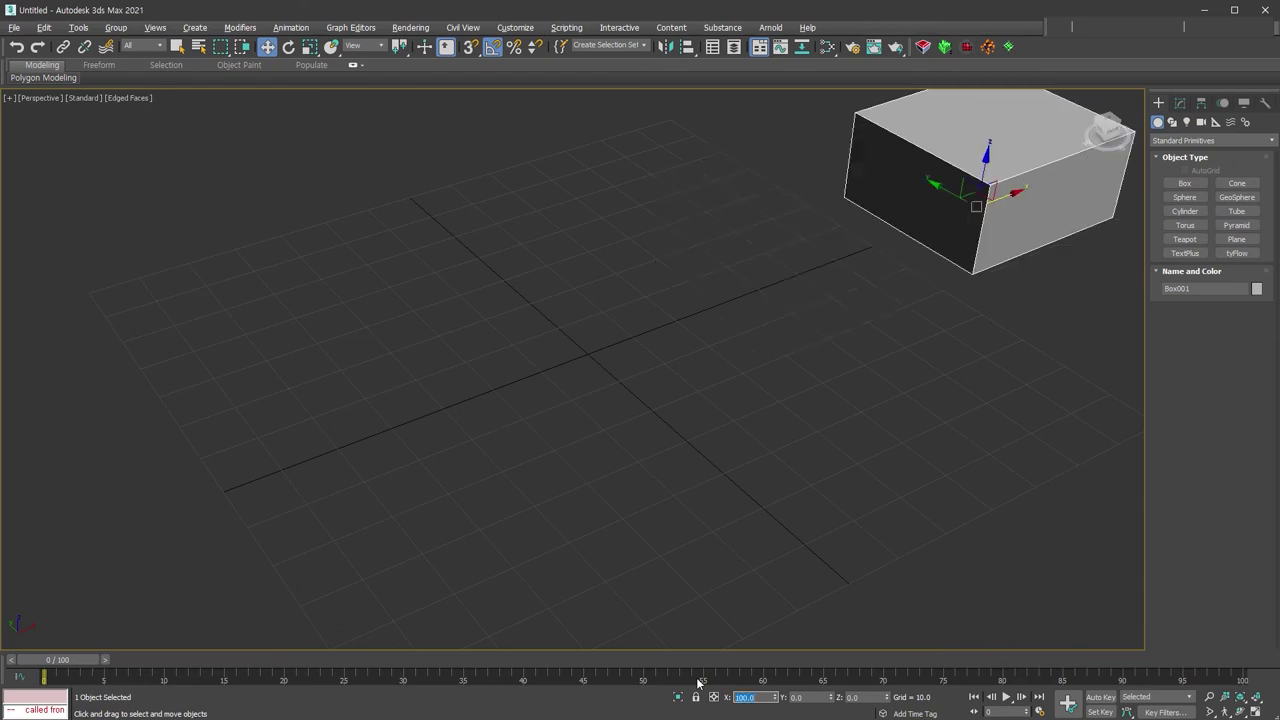
text(50)
key(Return)
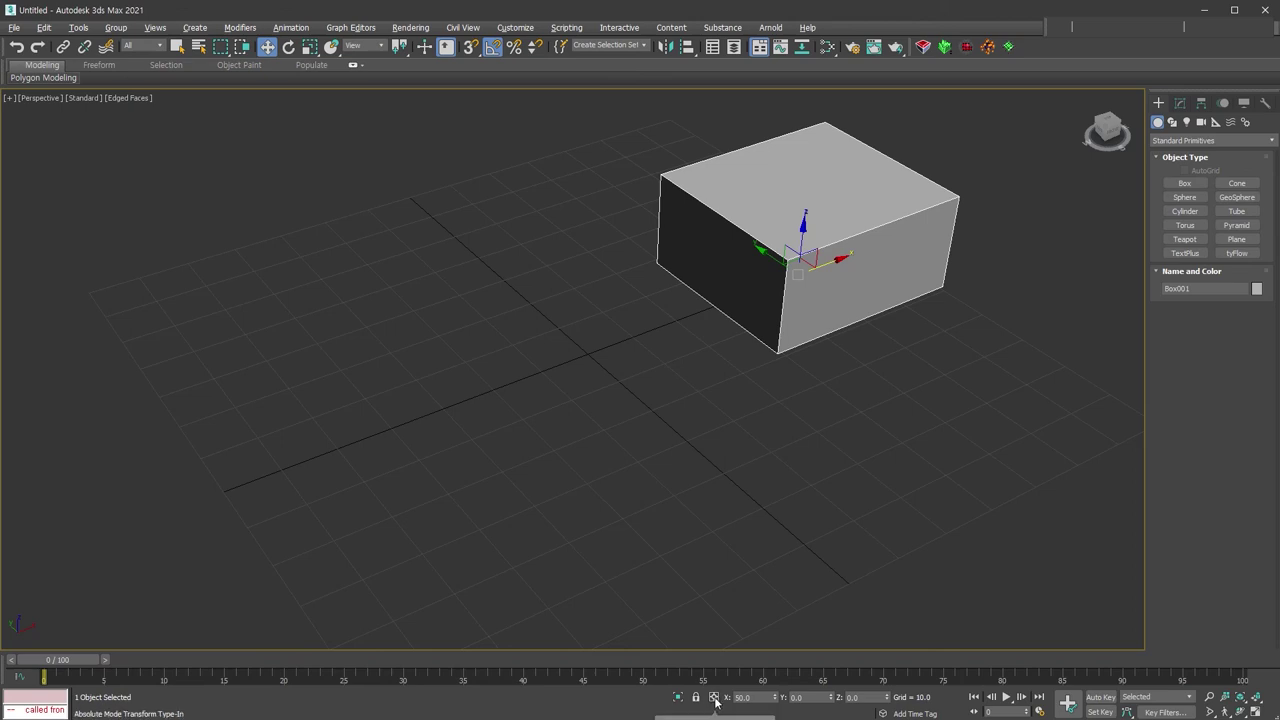
click(715, 698)
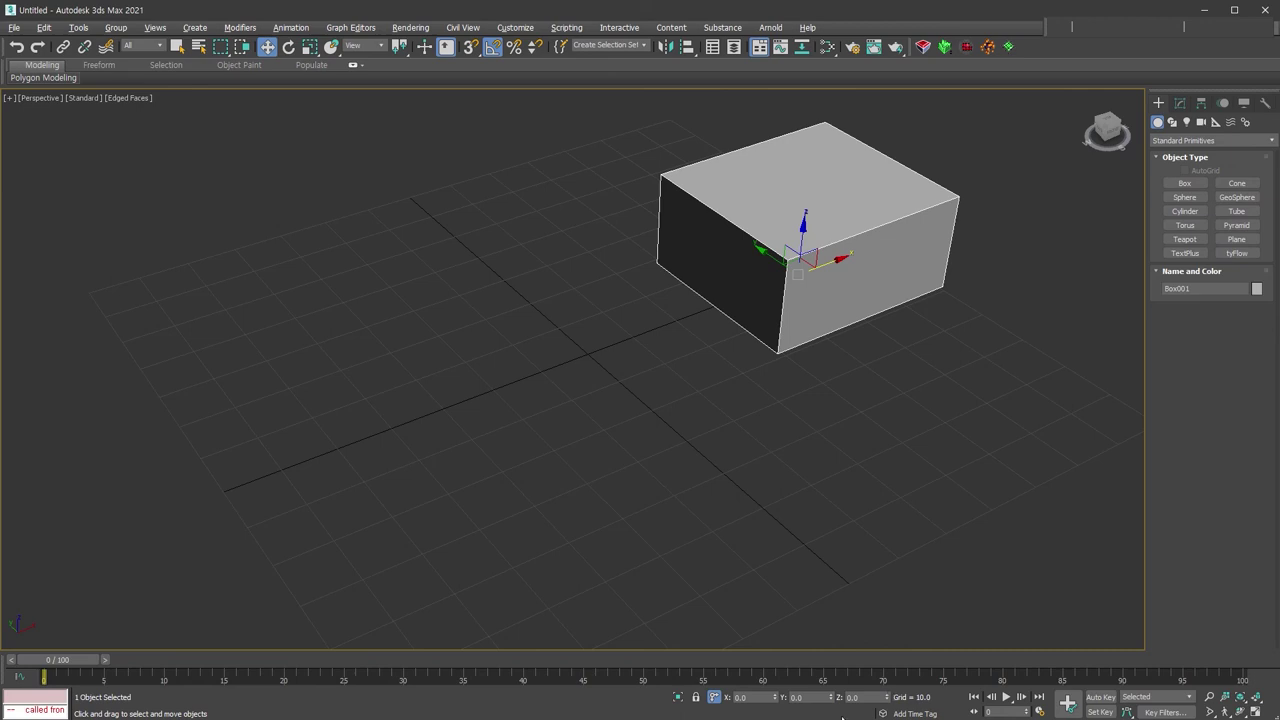
- Toggle Absolute/Offset mode, then open the Move Transform Type-In dialog showing X 50
click(714, 697)
click(714, 697)
key(F12)
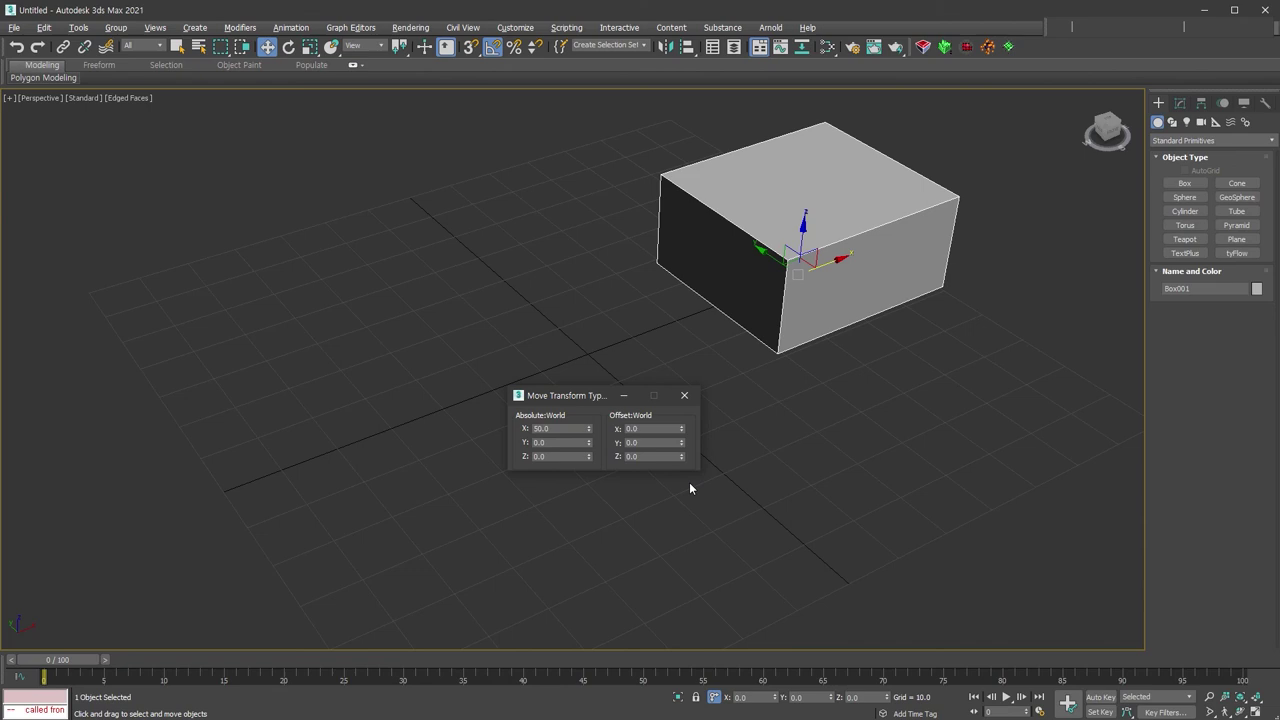
- Apply a 50-unit X offset in Move Transform Type-In so the box reaches X 100, then close it
click(652, 428)
text(50)
key(Return)
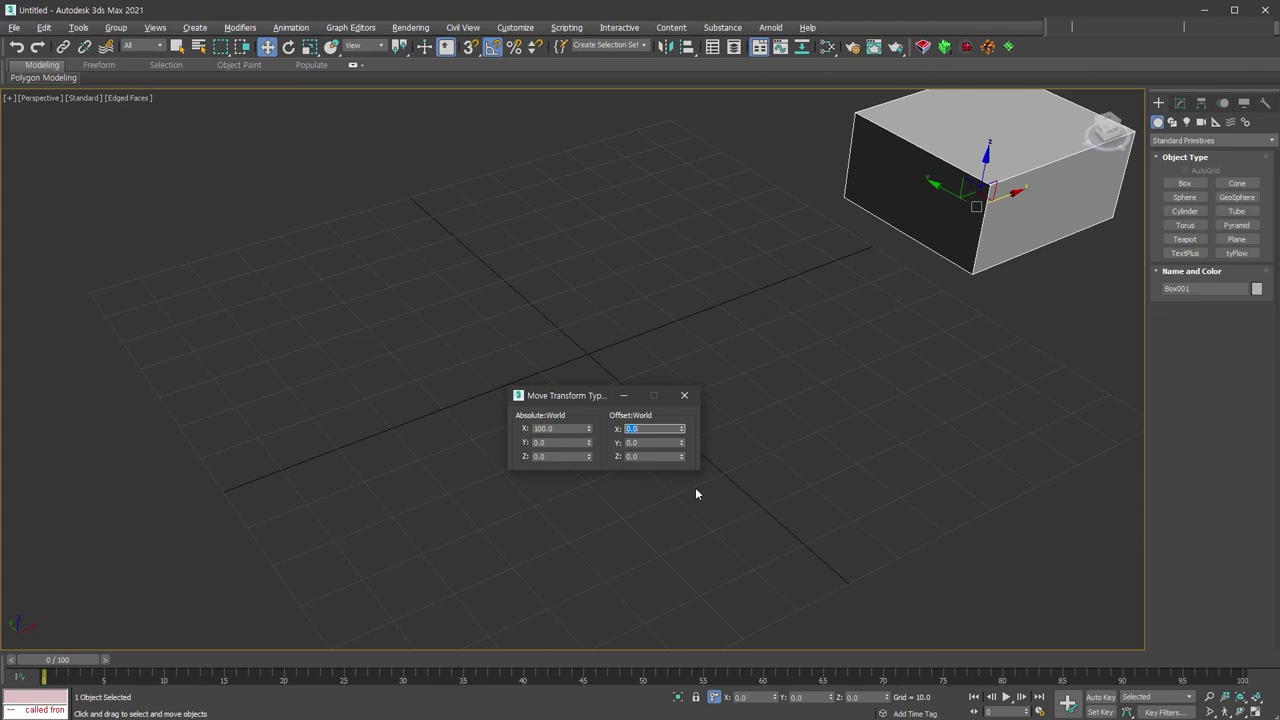
click(684, 395)
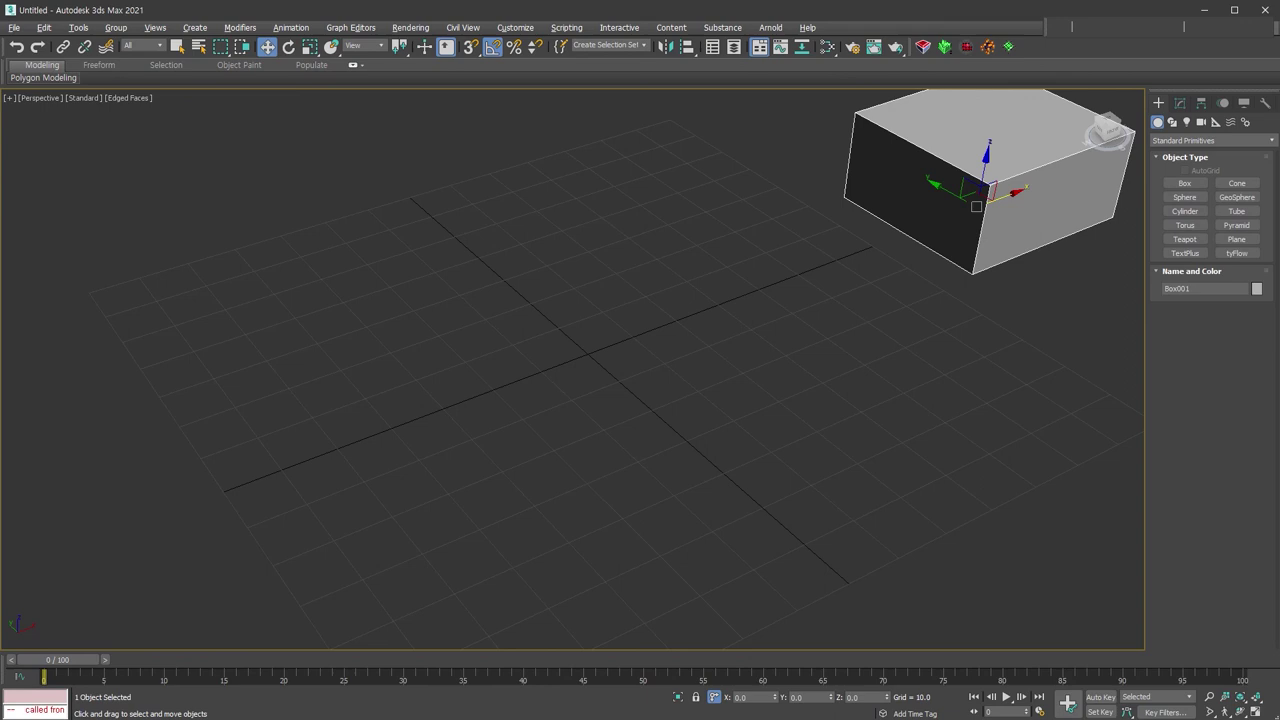
- Zoom Extents Selected with Z so Box001 fills the viewport
key(z)
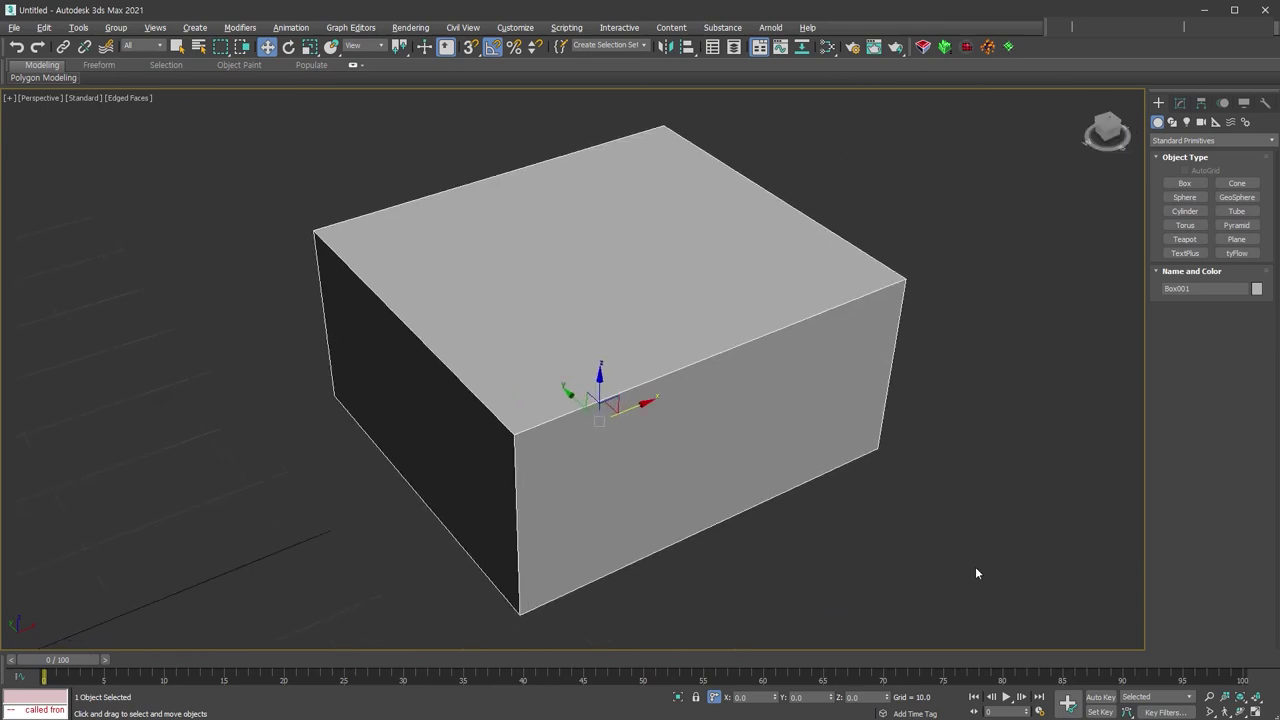